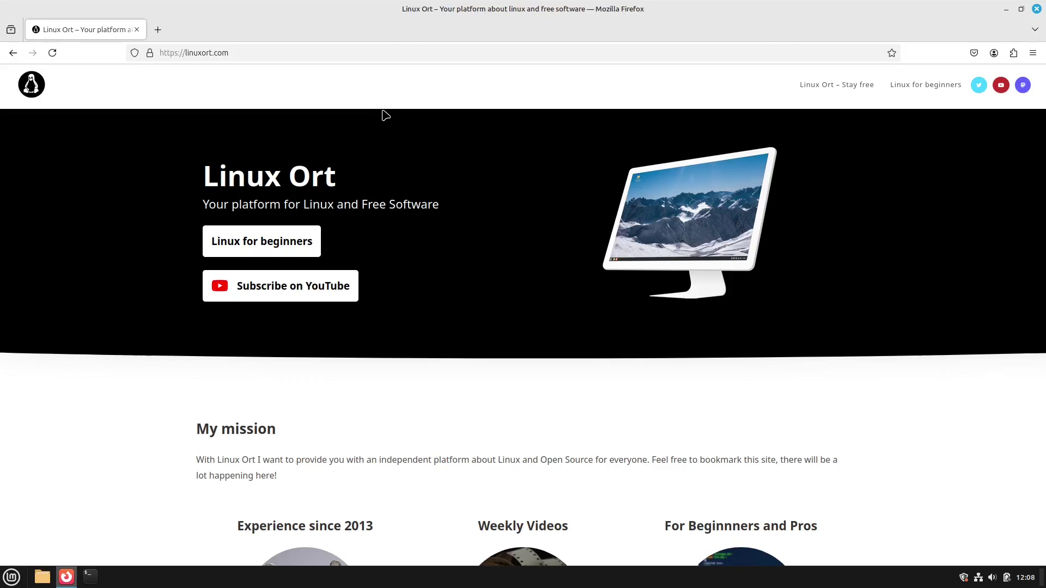
Minimize the Firefox window showing the Linux Ort homepage to reveal the desktop.
left_click(1007, 9)
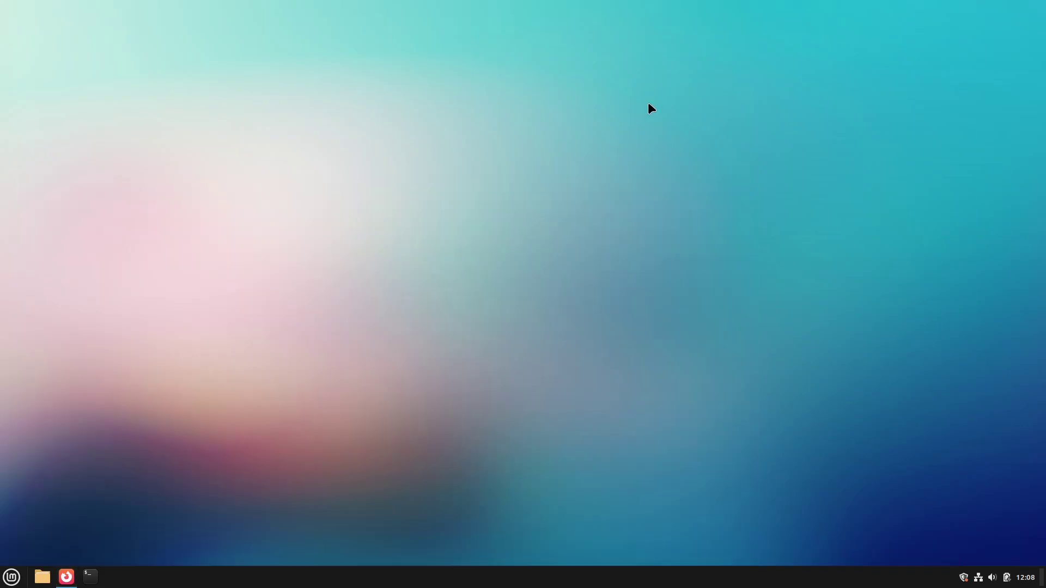
From the desktop menu, open Change Desktop Background, view Wilma then Wallpapers, and minimize it.
right_click(528, 180)
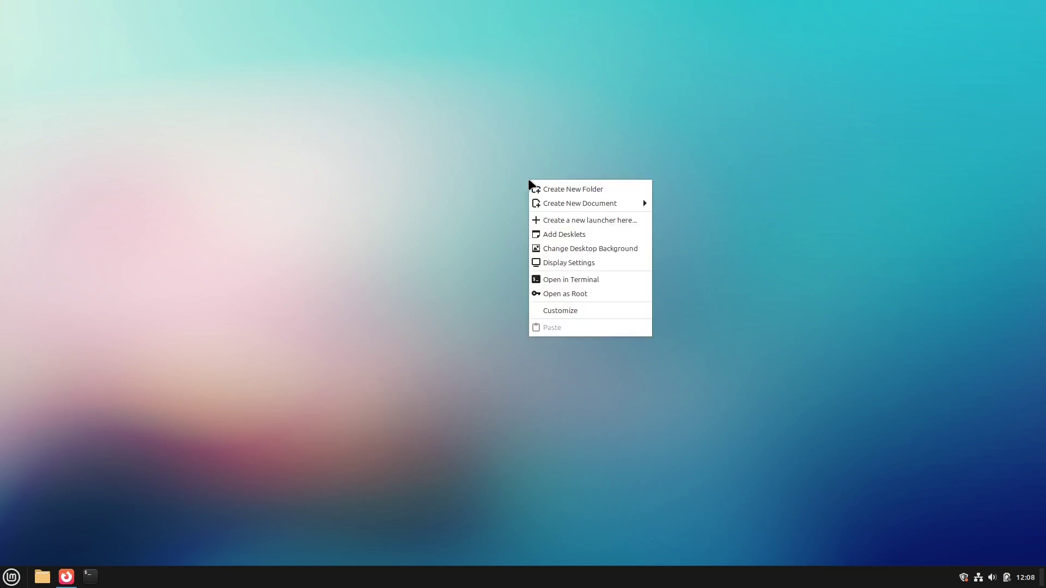
left_click(570, 250)
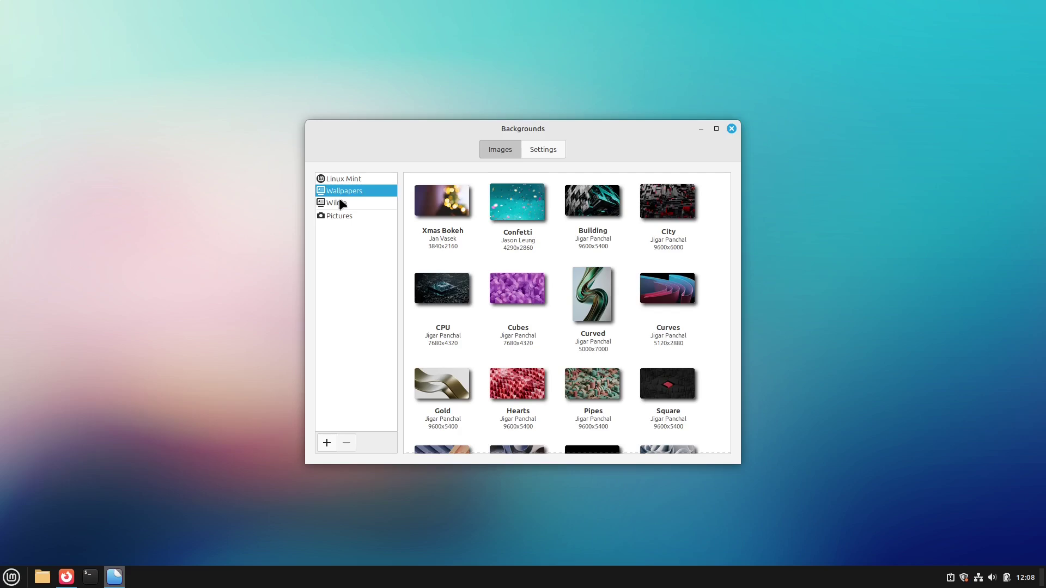
left_click(338, 203)
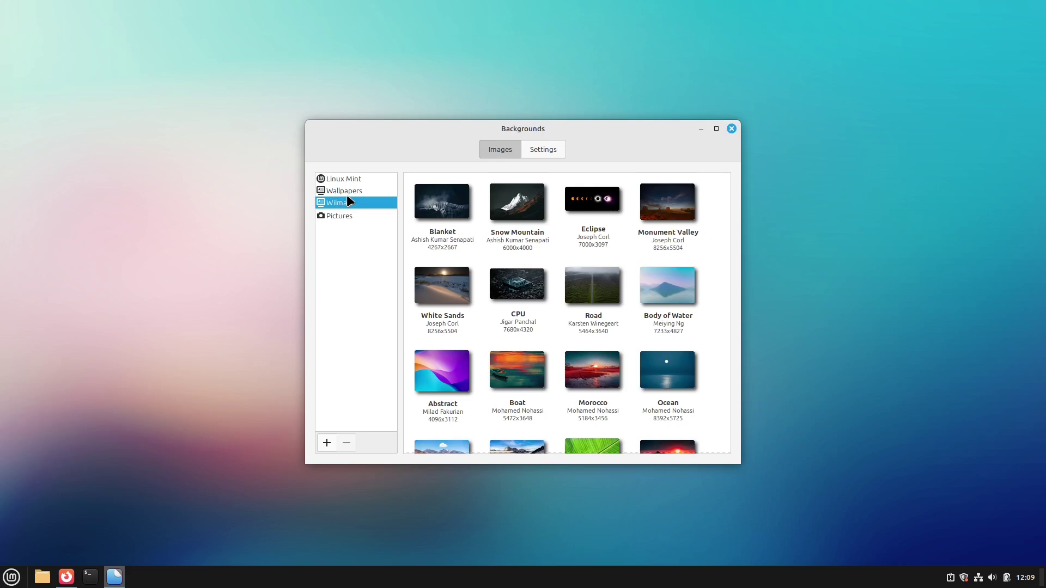
left_click(354, 191)
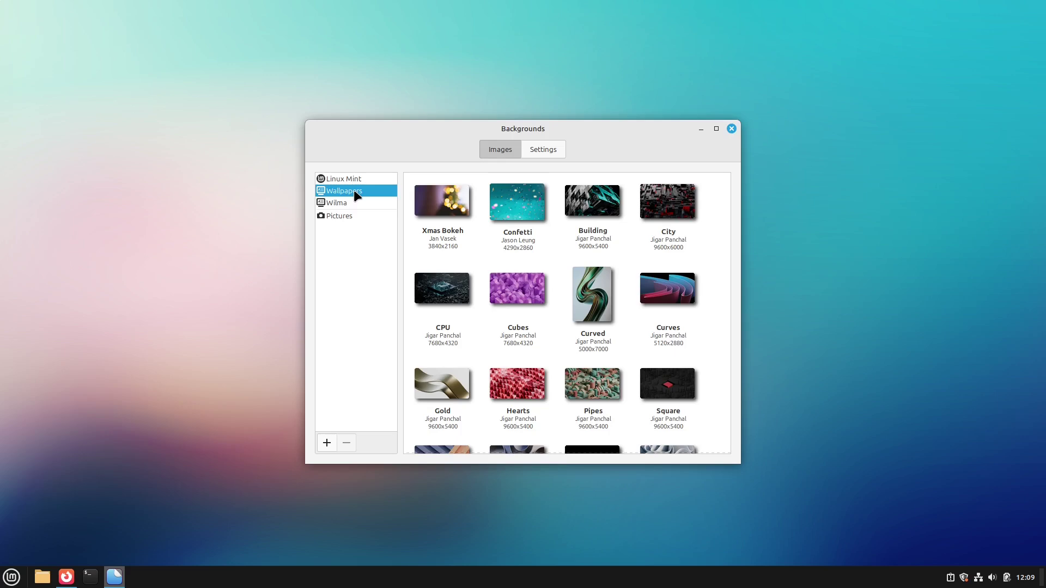
left_click(701, 129)
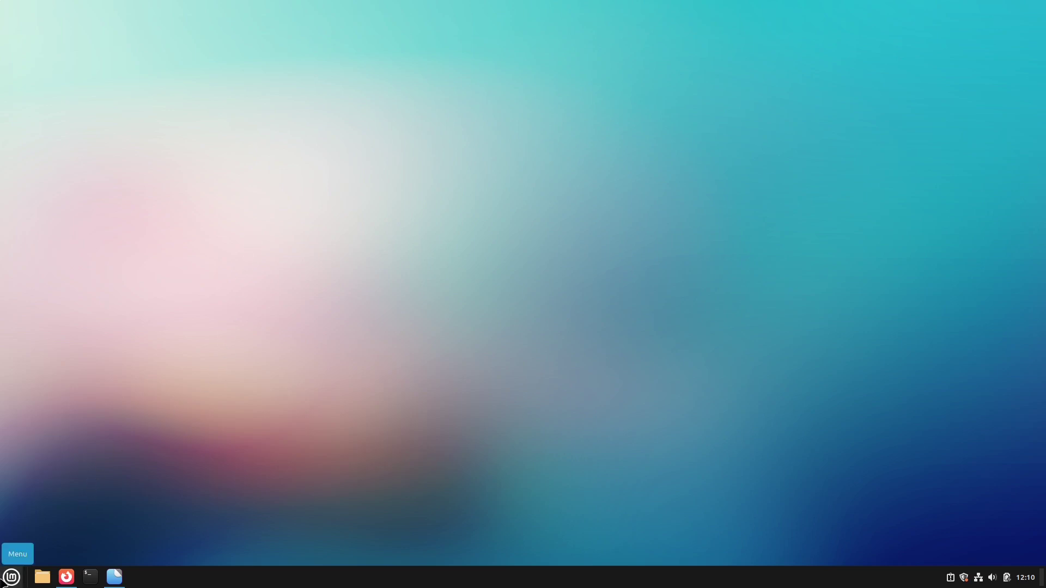
Launch Software Manager maximized and search for 'mint-backgrounds'.
left_click(11, 576)
left_click(32, 335)
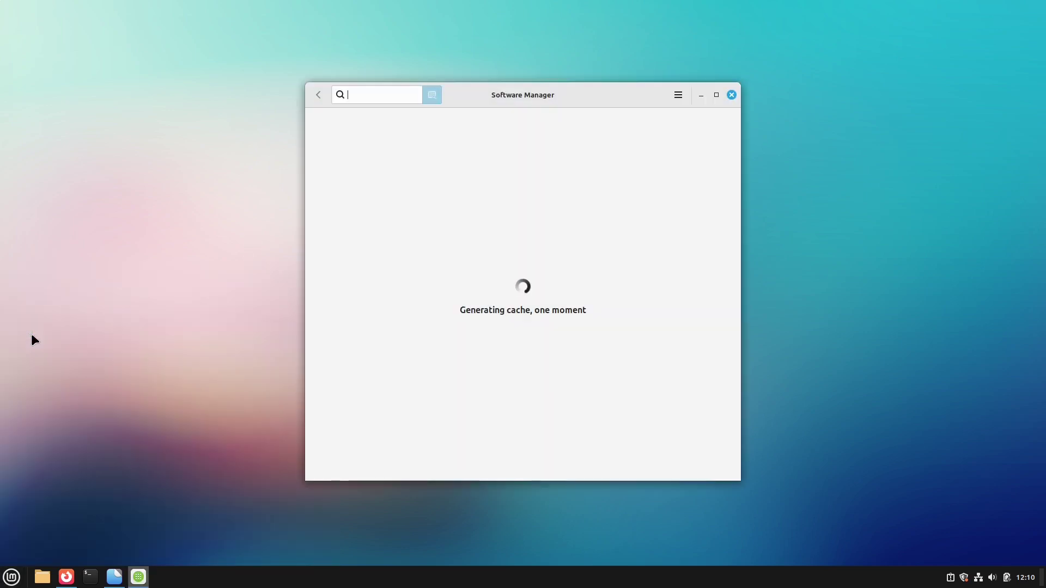
left_click(714, 98)
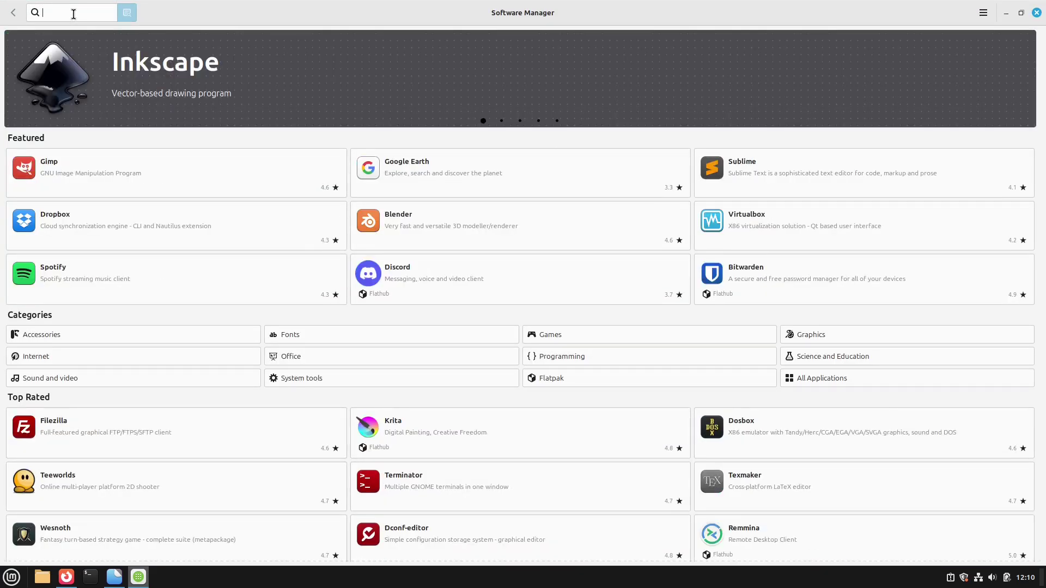
type("mint-back")
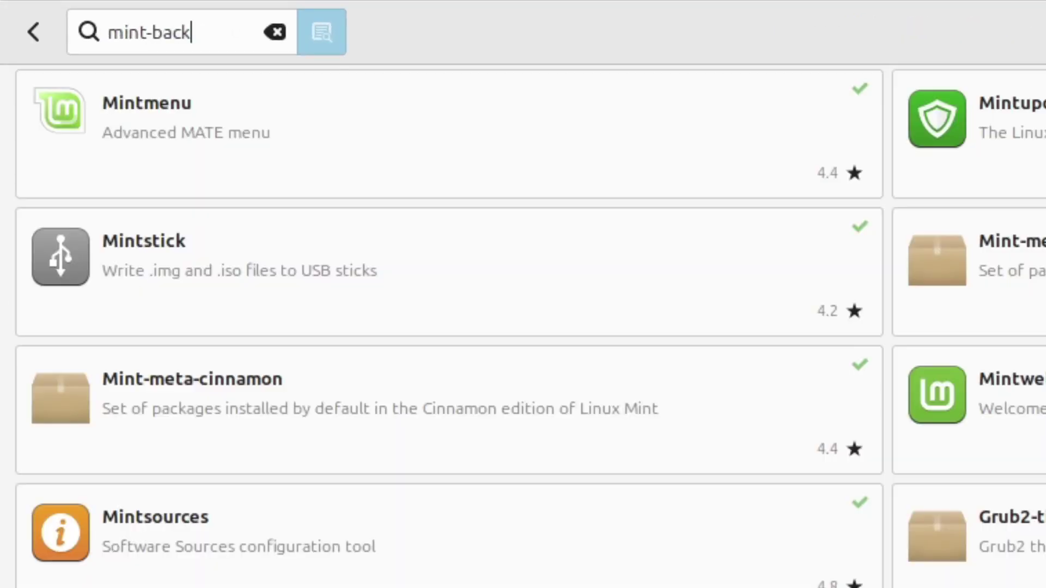
type("grou")
key("BackSpace")
type("ounds")
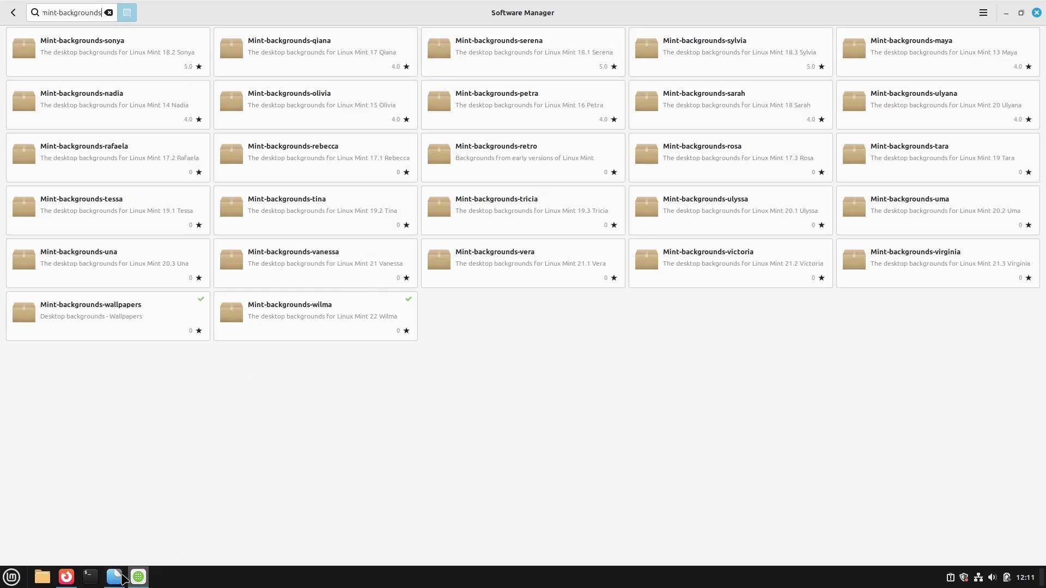
Run 'sudo apt install mint-backgrounds-*' in Terminal, authenticate, confirm the 25 packages (967 MB), then close Terminal.
left_click(90, 577)
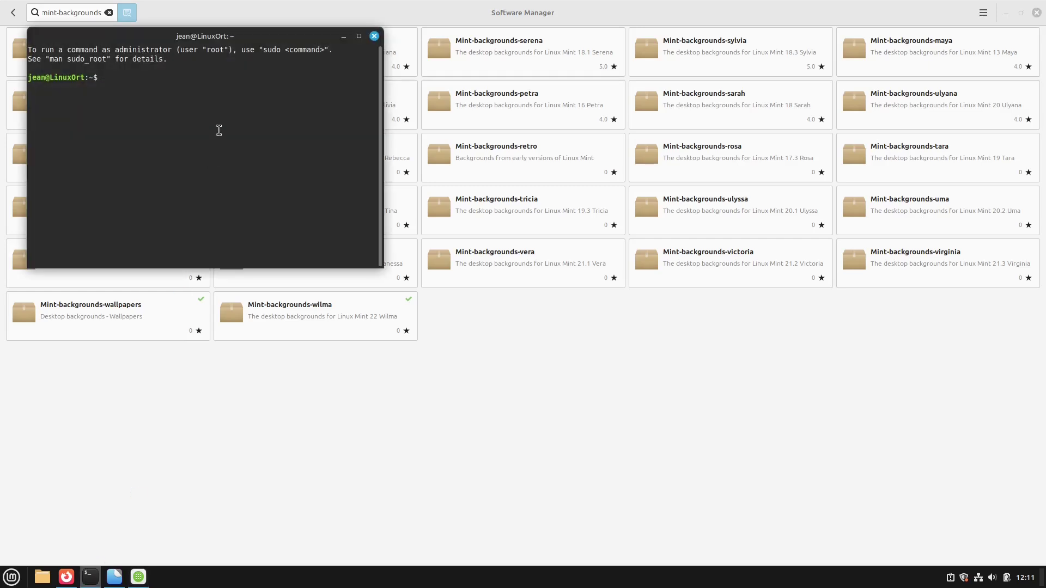
key("ctrl+plus")
key("ctrl+plus")
key("ctrl+plus")
key("ctrl+plus")
type("sudo ")
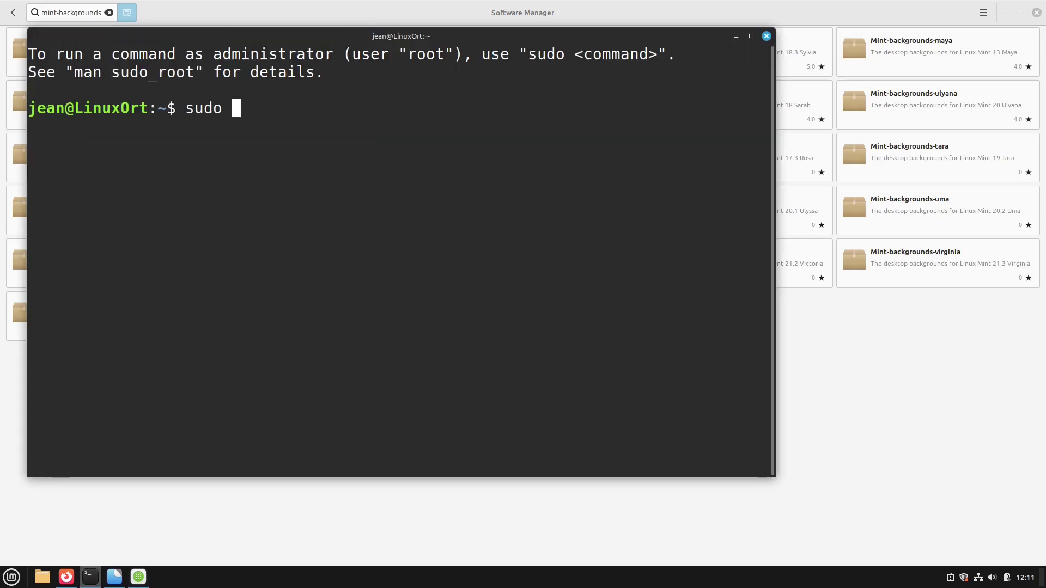
type("apt install ")
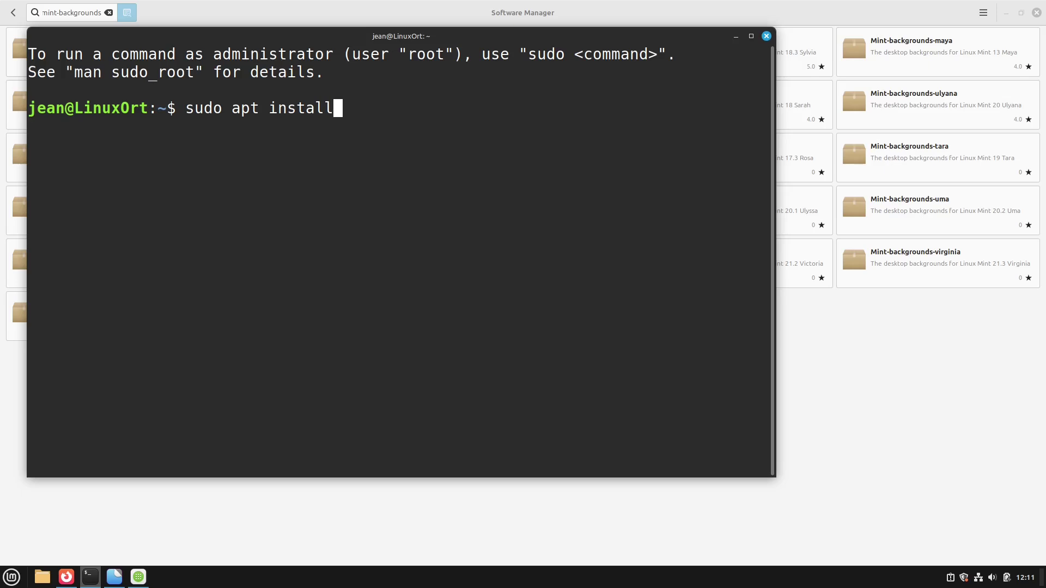
type("mint")
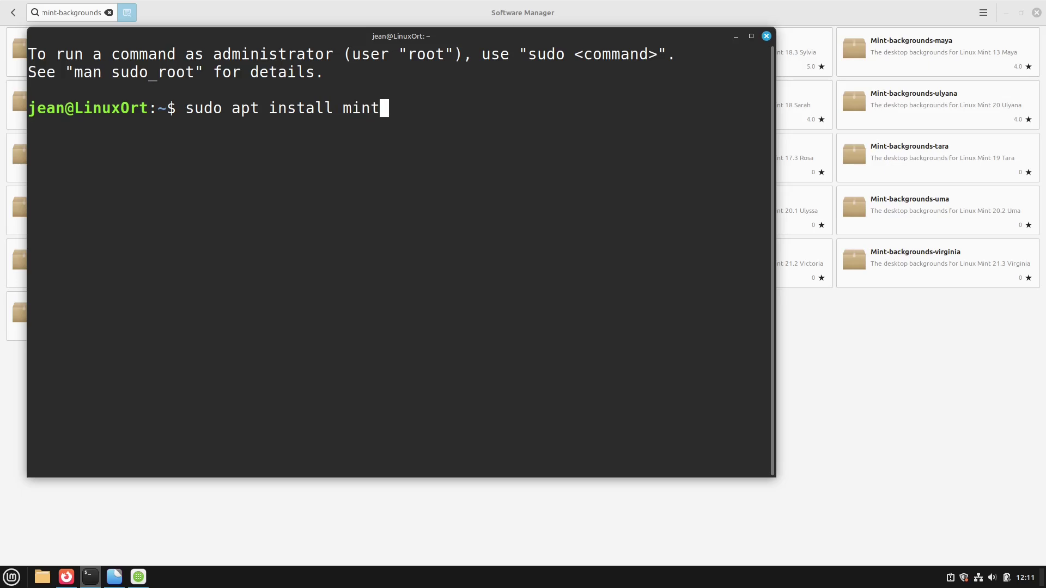
type("-backgrounds")
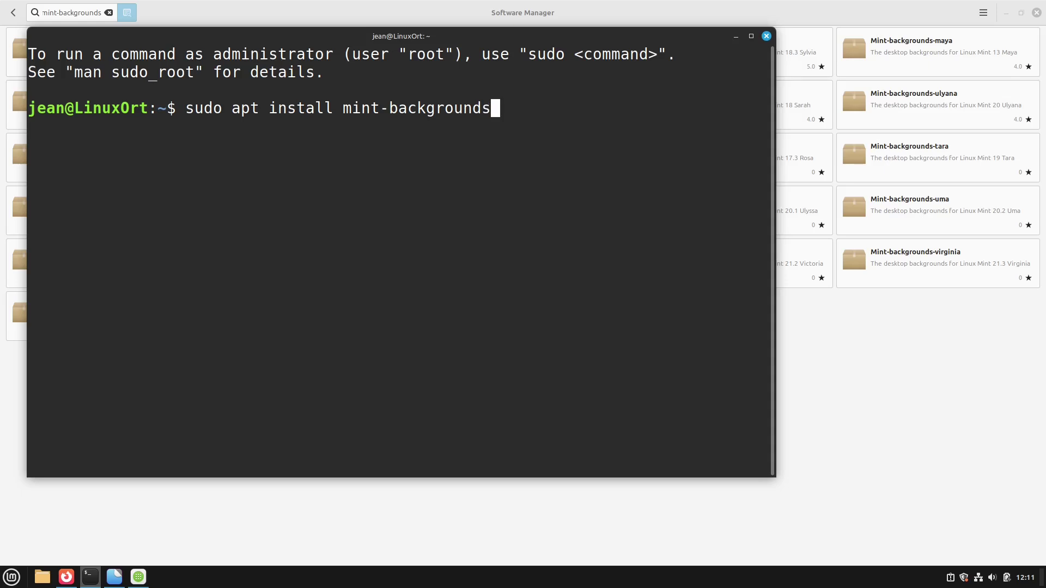
type("-*")
key("Return")
type("****")
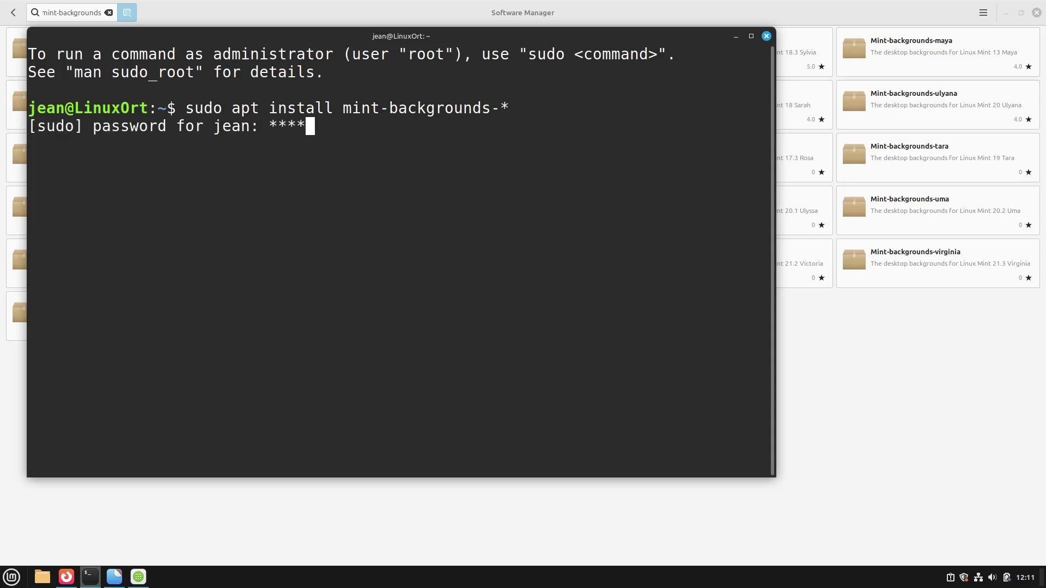
type("****")
key("Return")
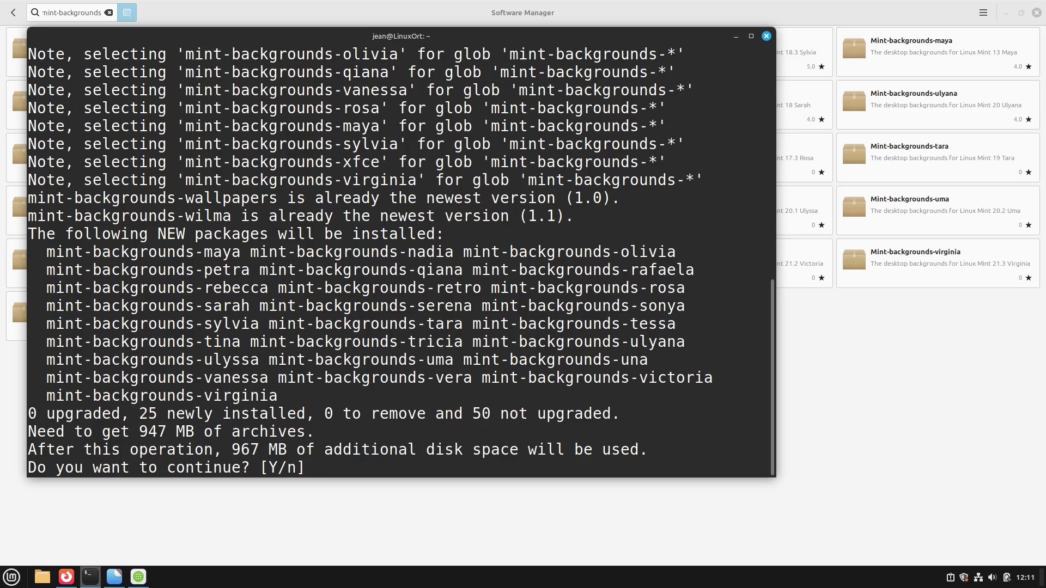
left_click_drag(223, 449, 518, 450)
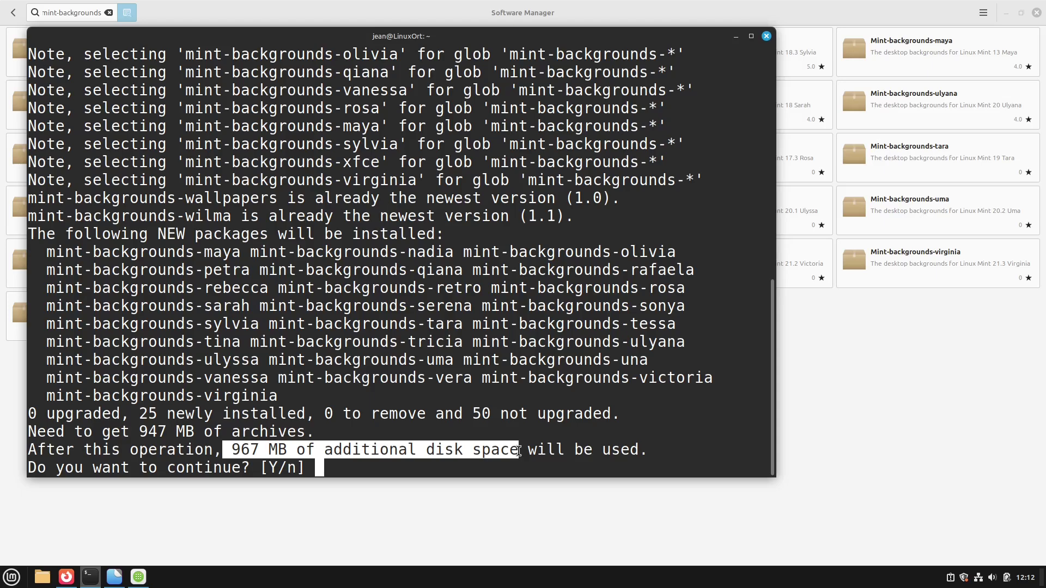
key("Return")
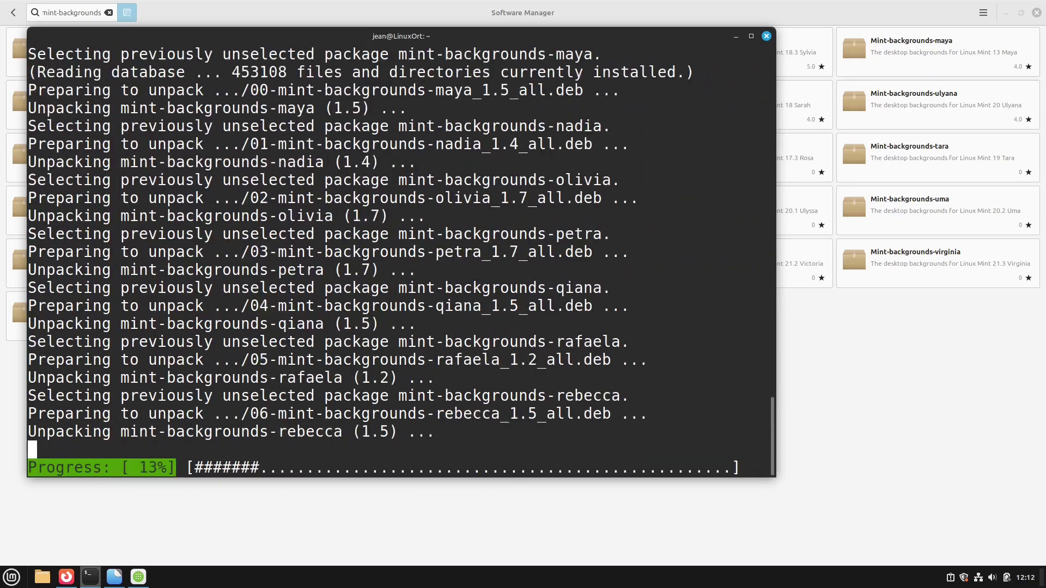
left_click(766, 36)
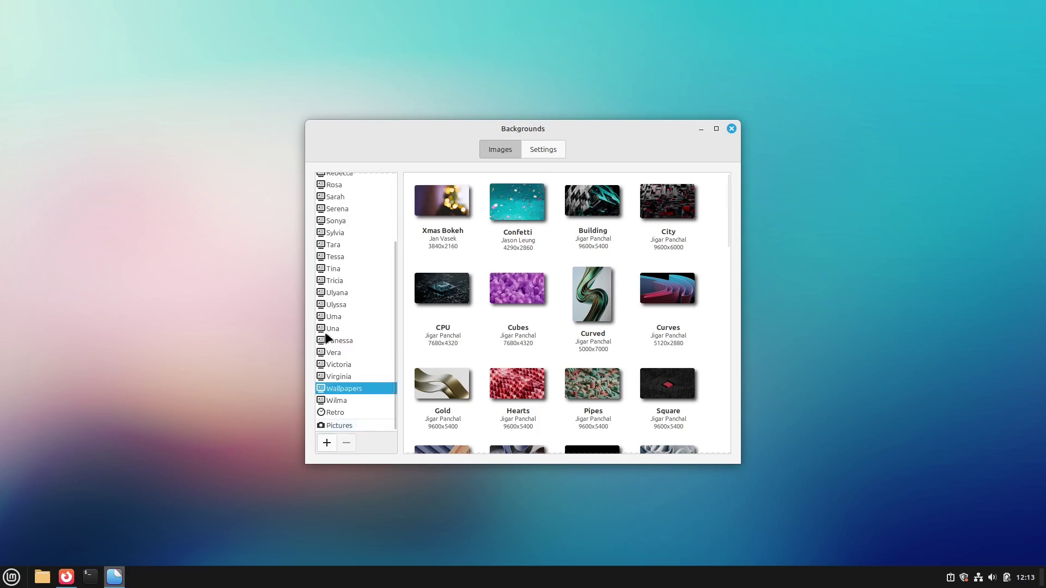
Apply Brazilian Winter from the Ulyana collection as the wallpaper, then view the Rafaela collection.
scroll(338, 233, "up", 3)
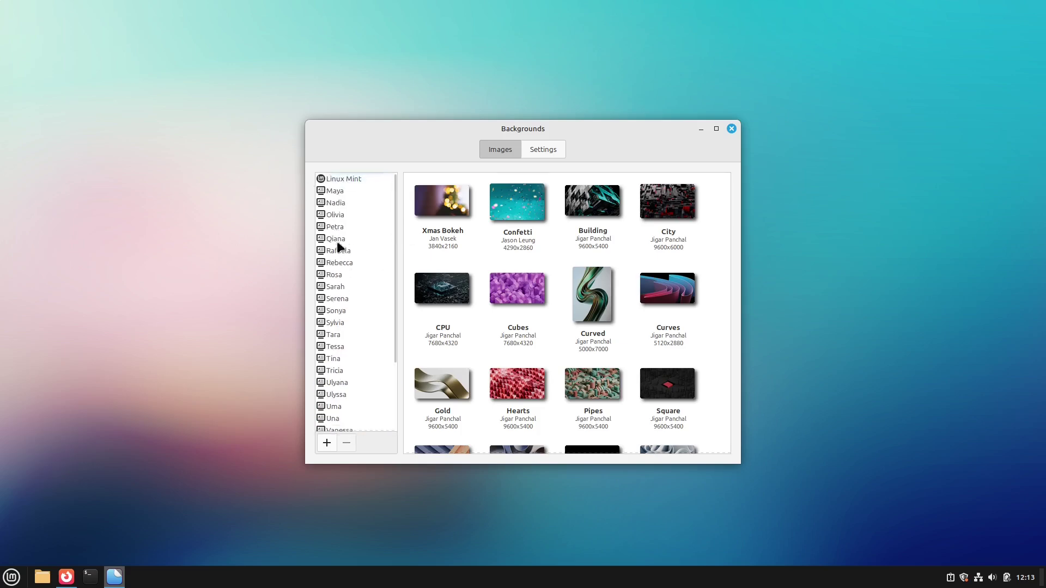
left_click(338, 254)
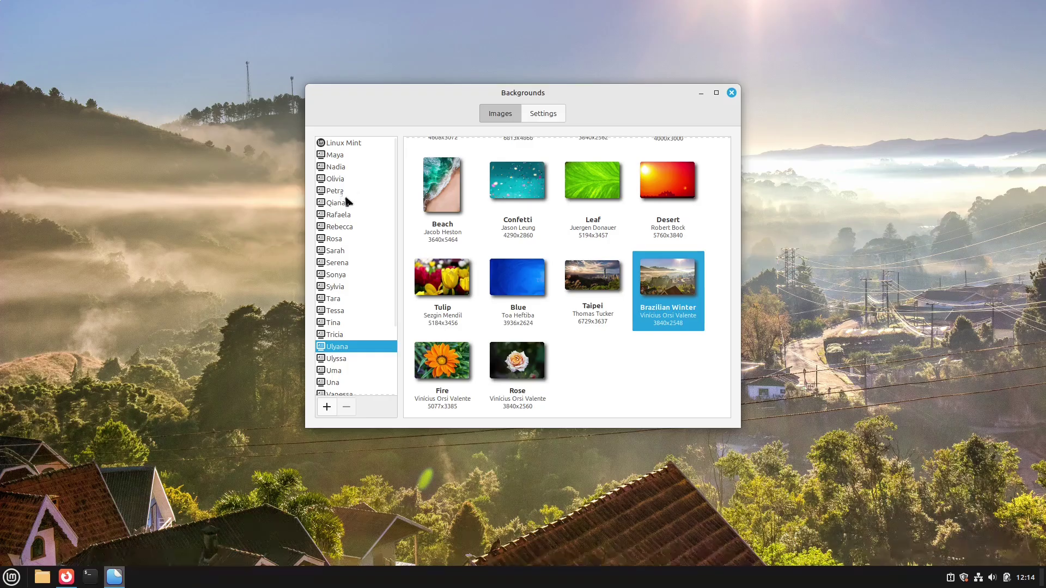
left_click(341, 212)
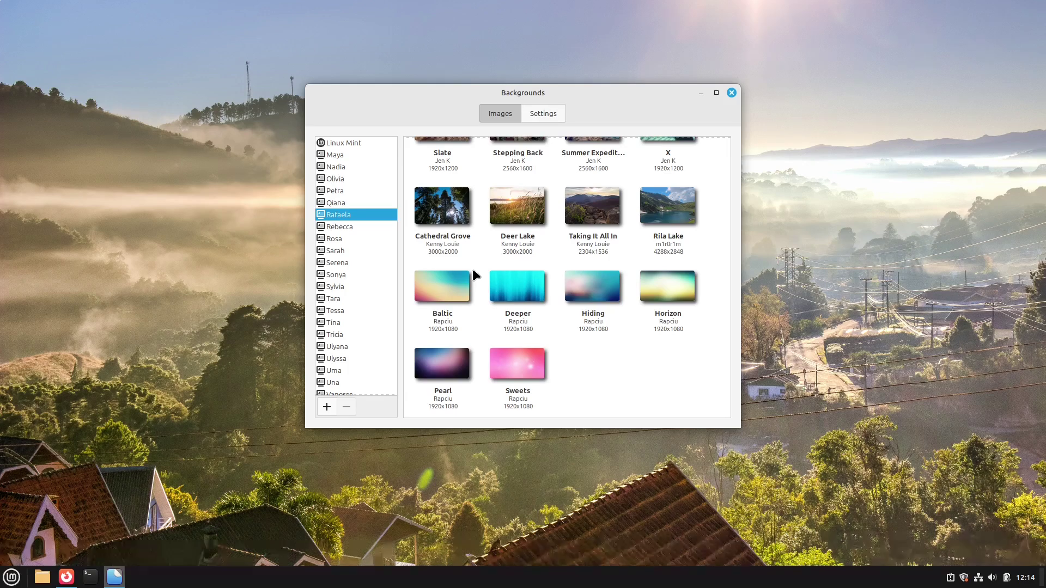
Switch on Play backgrounds as a slideshow with a 15-minute delay in Backgrounds settings.
scroll(341, 251, "down", 5)
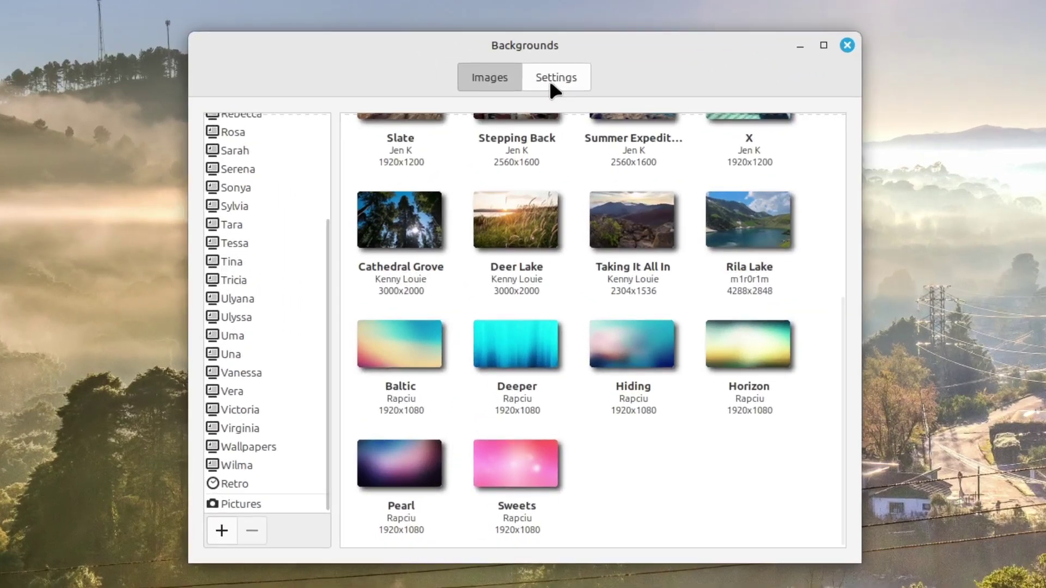
left_click(540, 115)
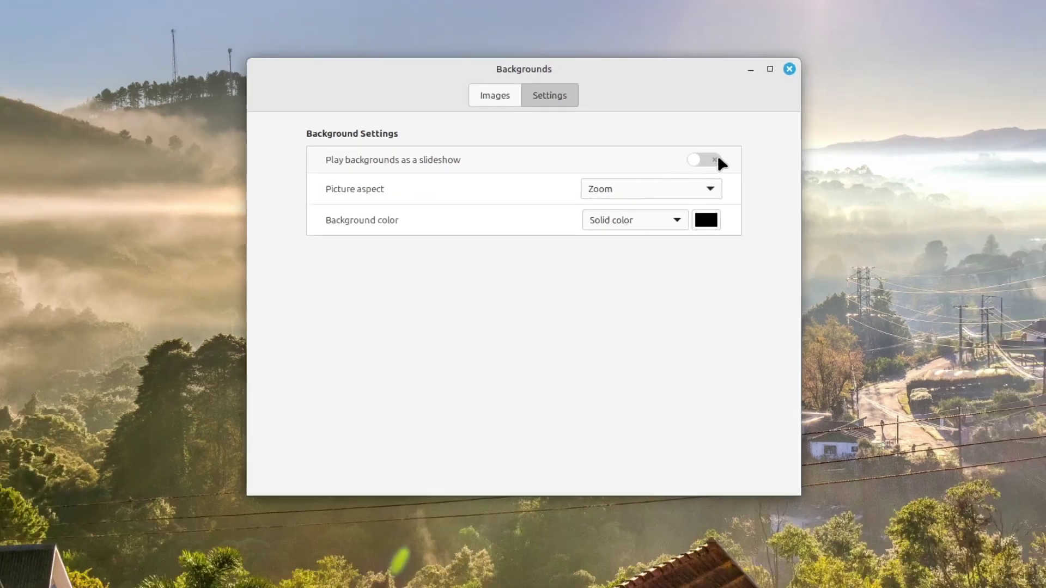
left_click(743, 156)
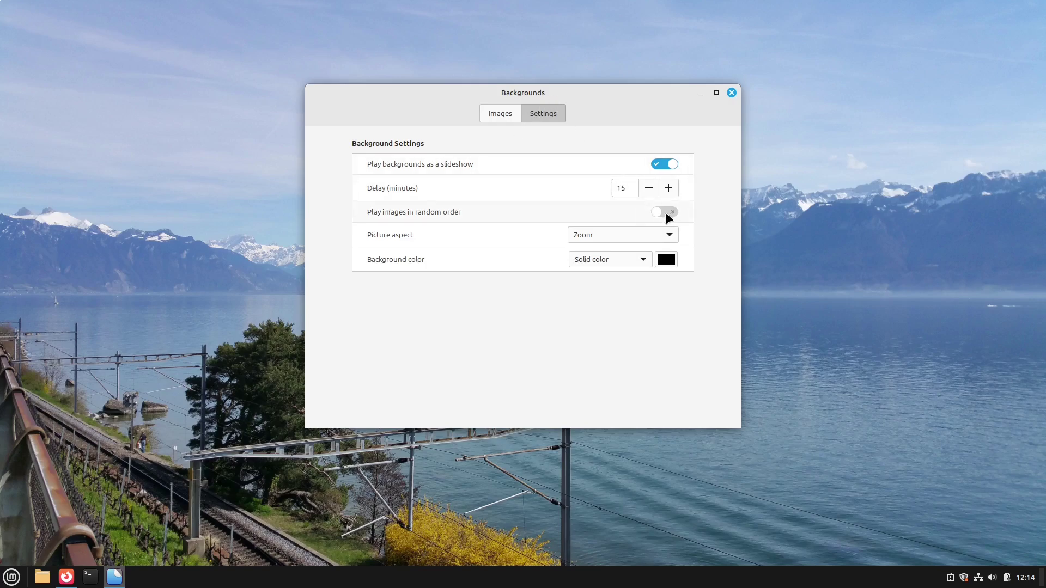
left_click_drag(594, 97, 583, 37)
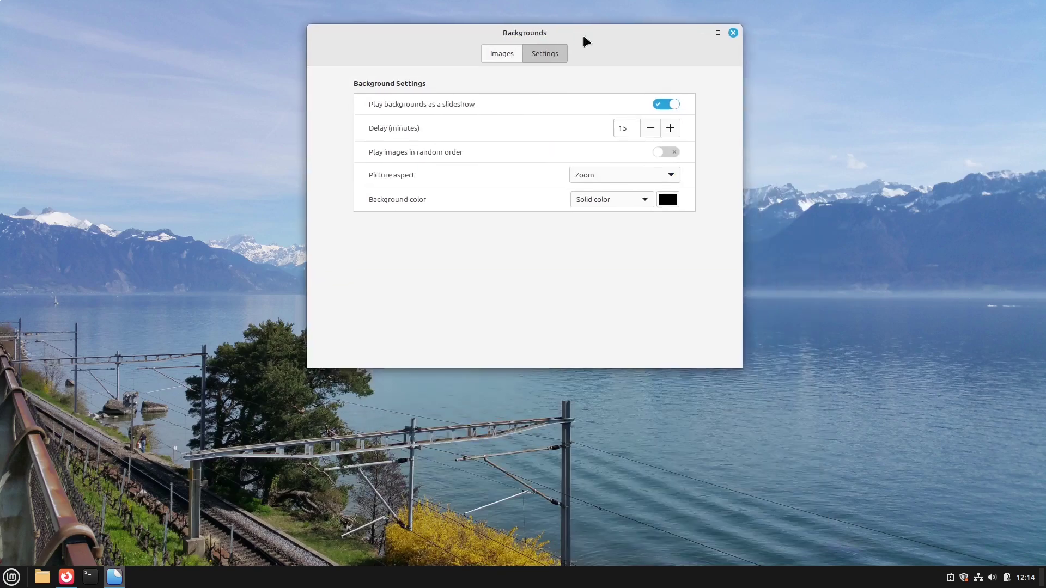
left_click(501, 50)
scroll(358, 148, "up", 3)
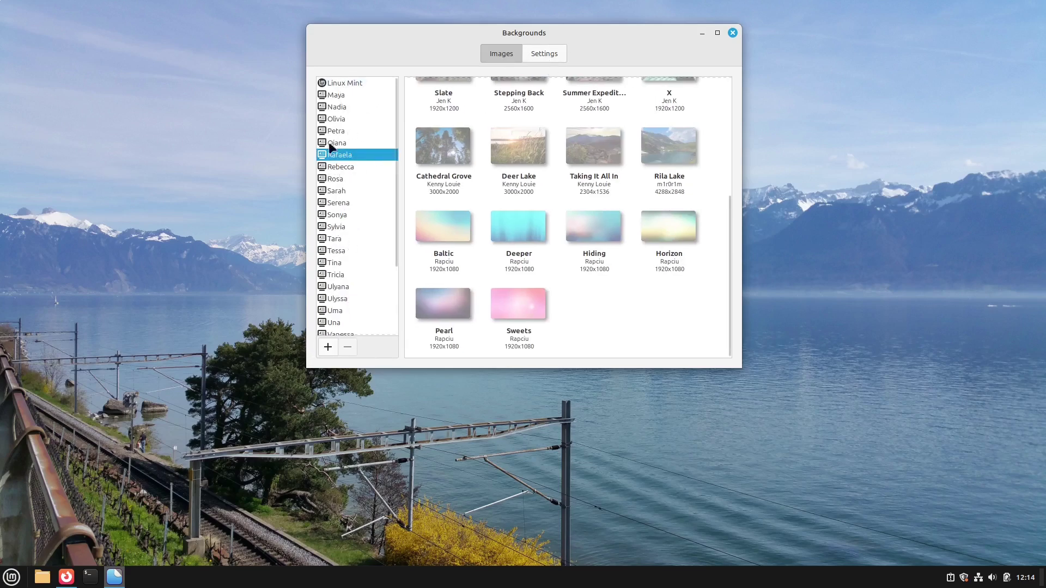
left_click(538, 54)
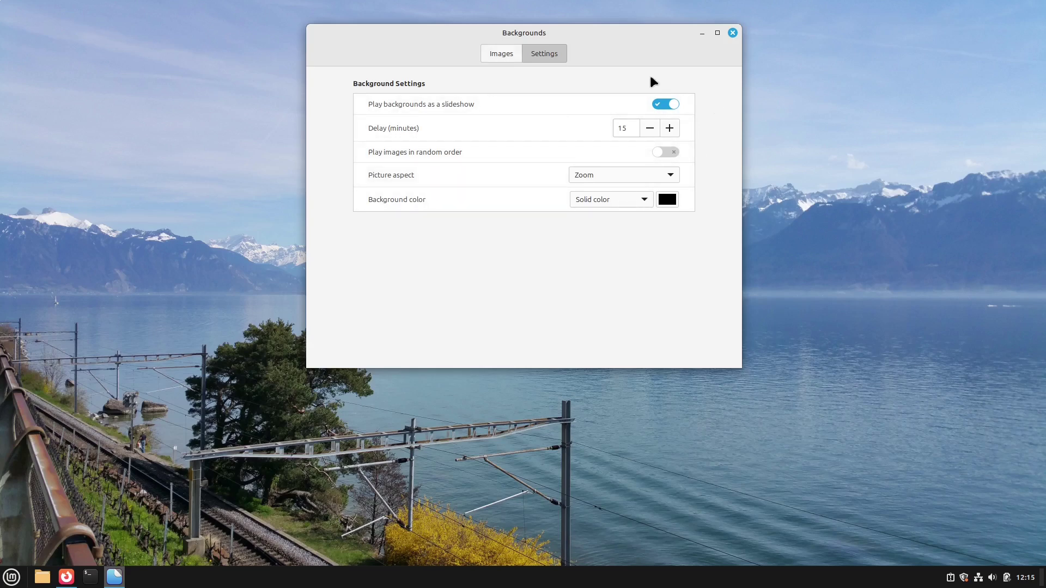
Turn the slideshow off and set Picture aspect to No picture, keeping black as background colour.
left_click(671, 103)
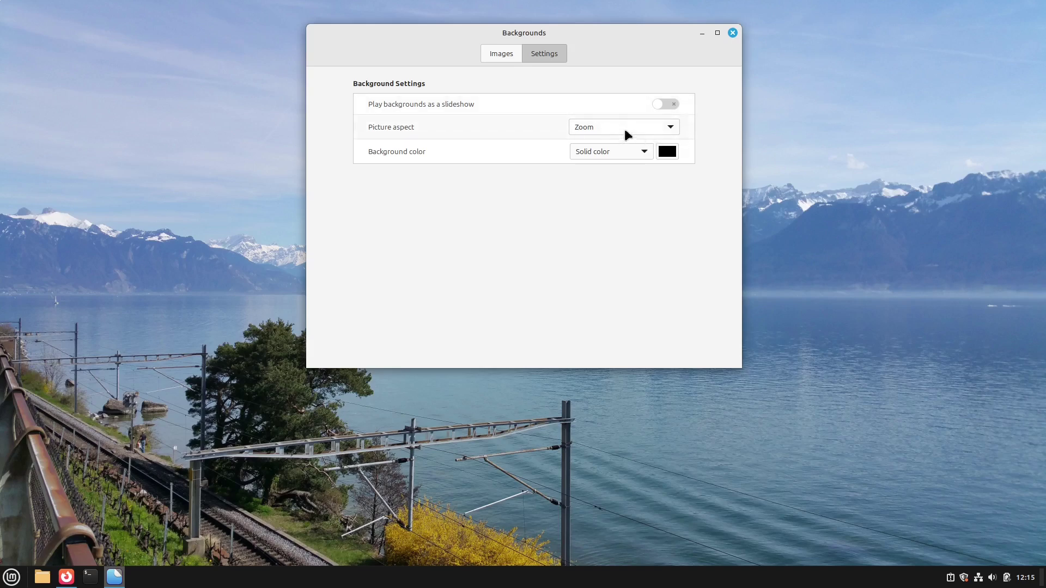
left_click(583, 132)
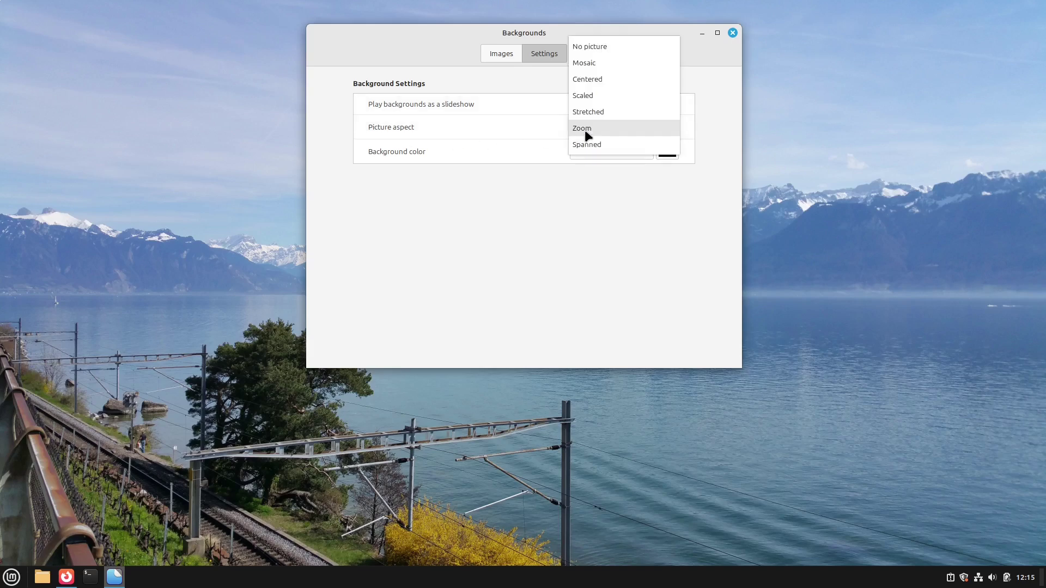
left_click(597, 48)
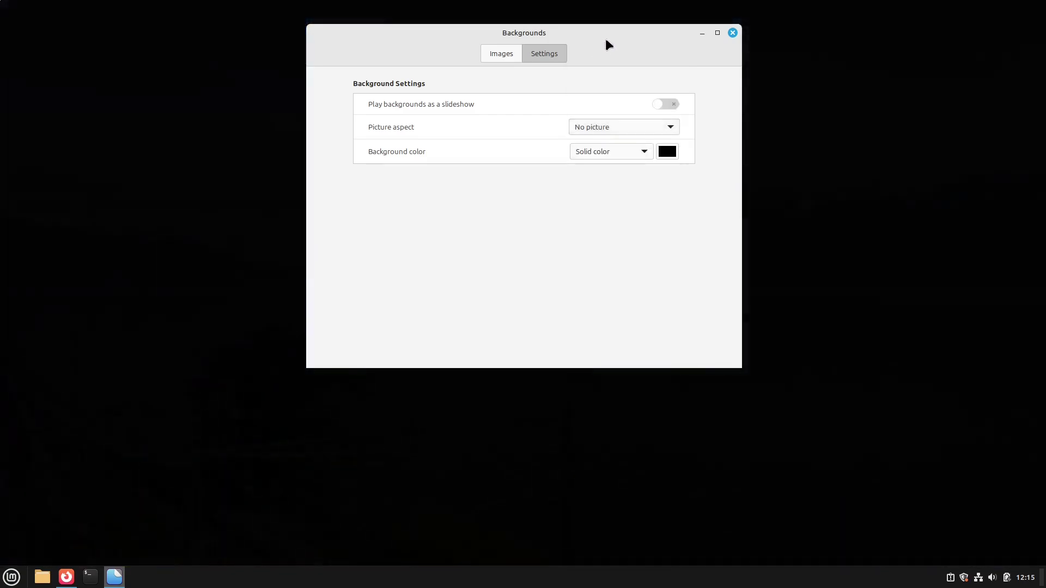
left_click_drag(606, 44, 541, 68)
left_click(604, 186)
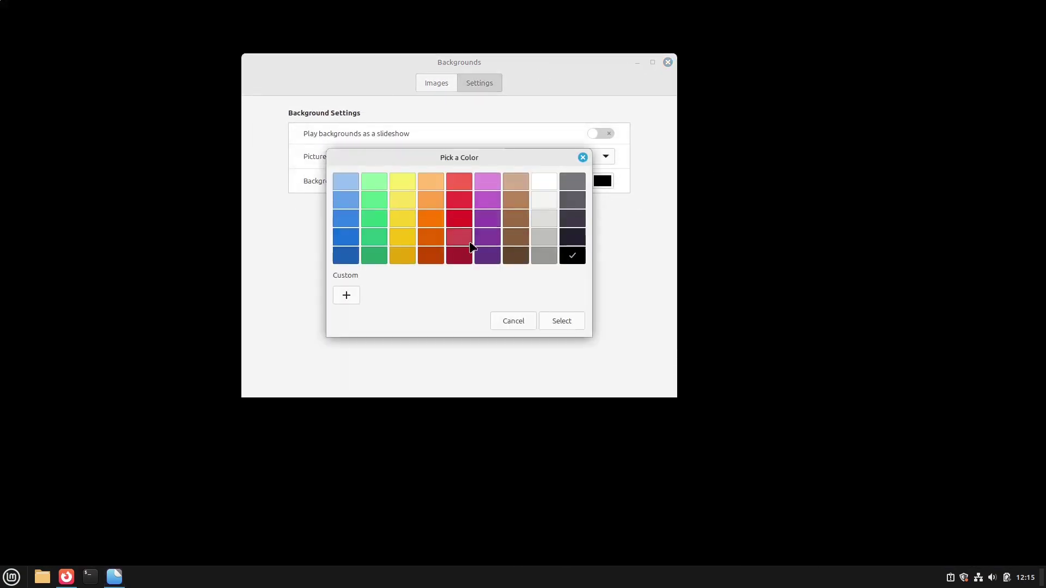
left_click(343, 294)
left_click(472, 397)
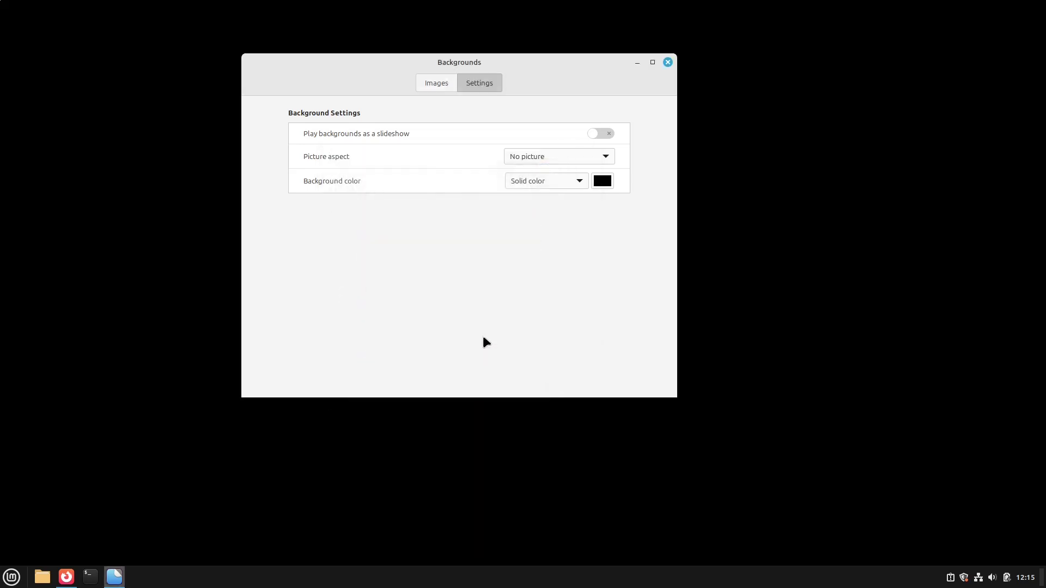
Make the background a vertical gradient with light orange as its first colour.
left_click(551, 185)
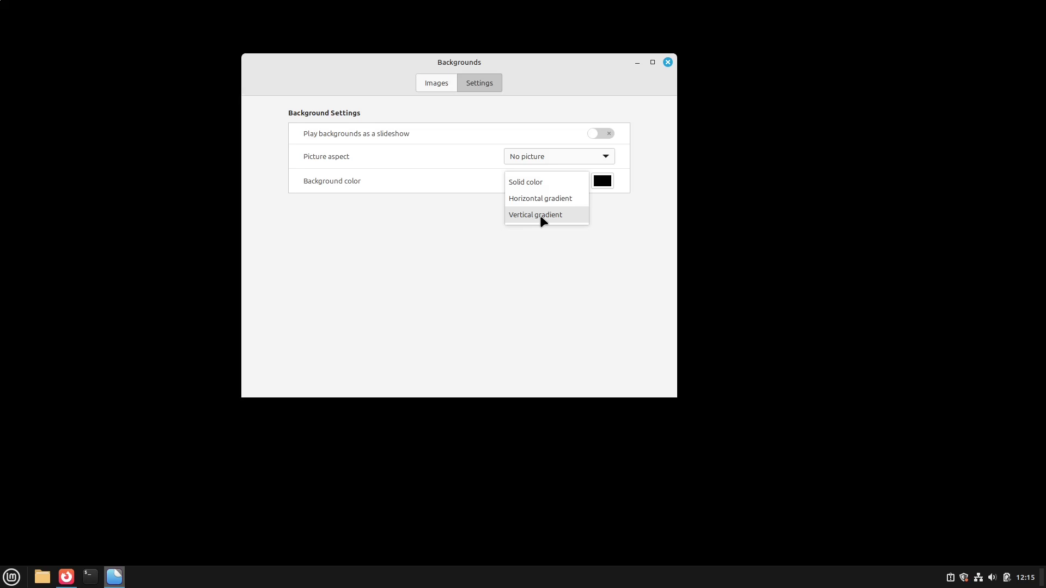
left_click(540, 214)
left_click(577, 183)
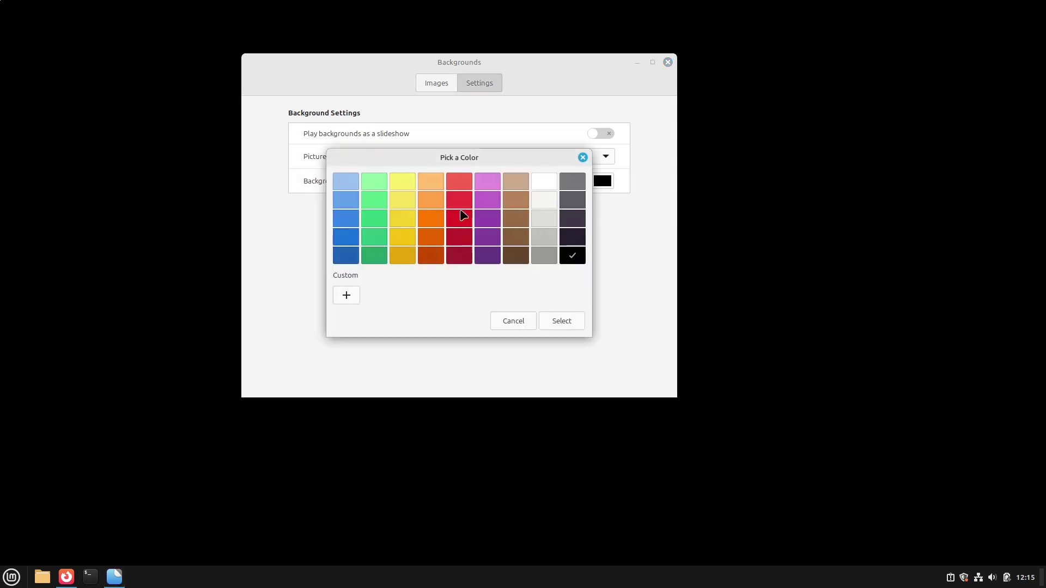
double_click(431, 201)
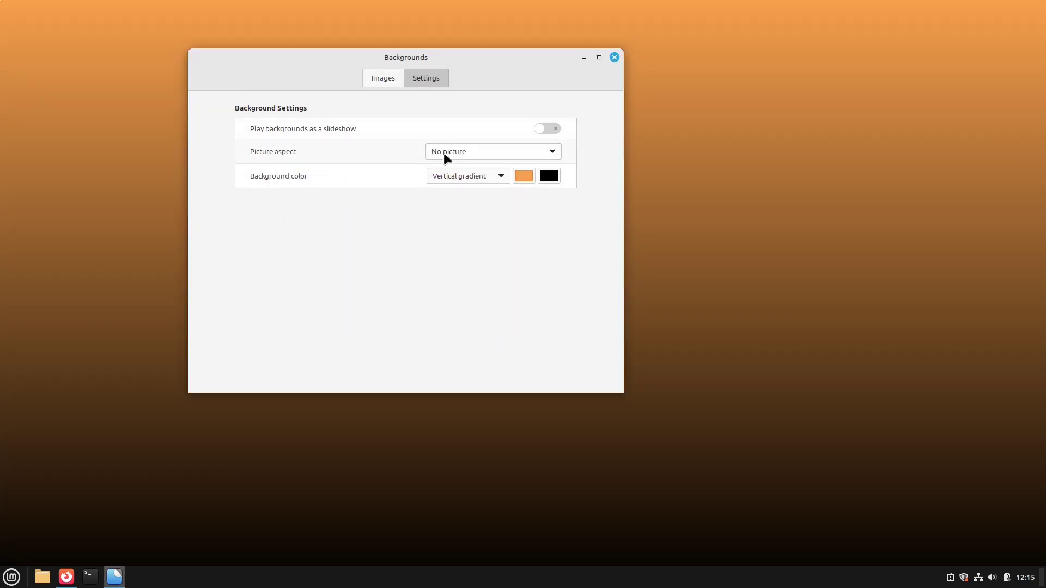
left_click(448, 158)
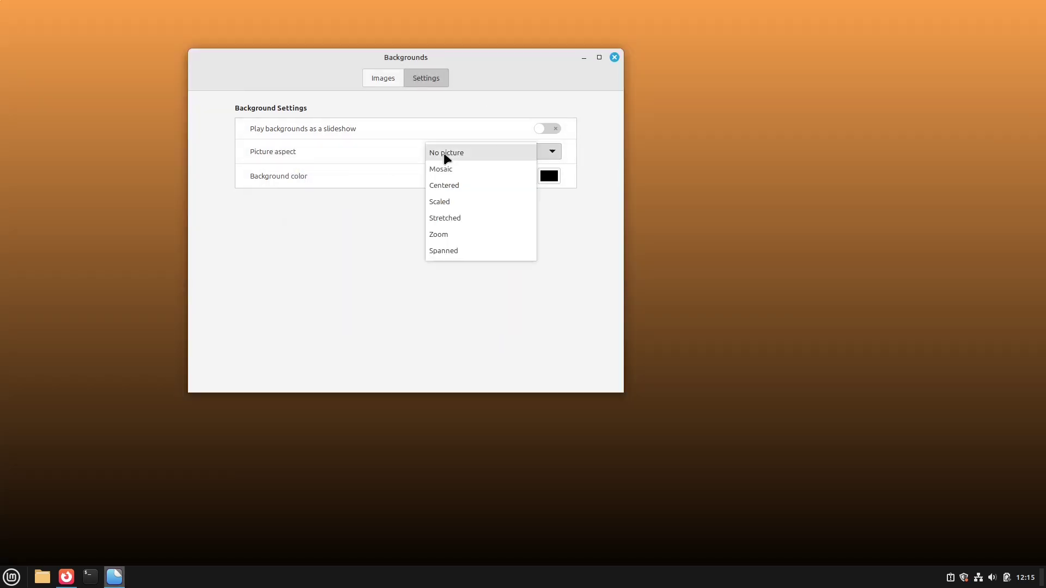
Set Picture aspect back to Zoom, recentre the Backgrounds window, and return to the Images grid.
left_click(457, 231)
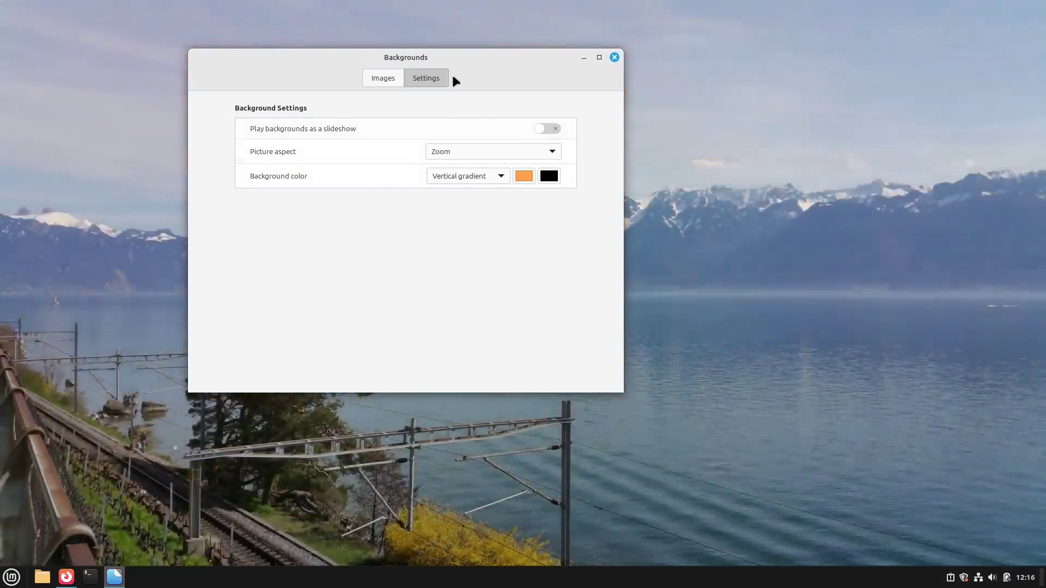
left_click_drag(500, 70, 593, 105)
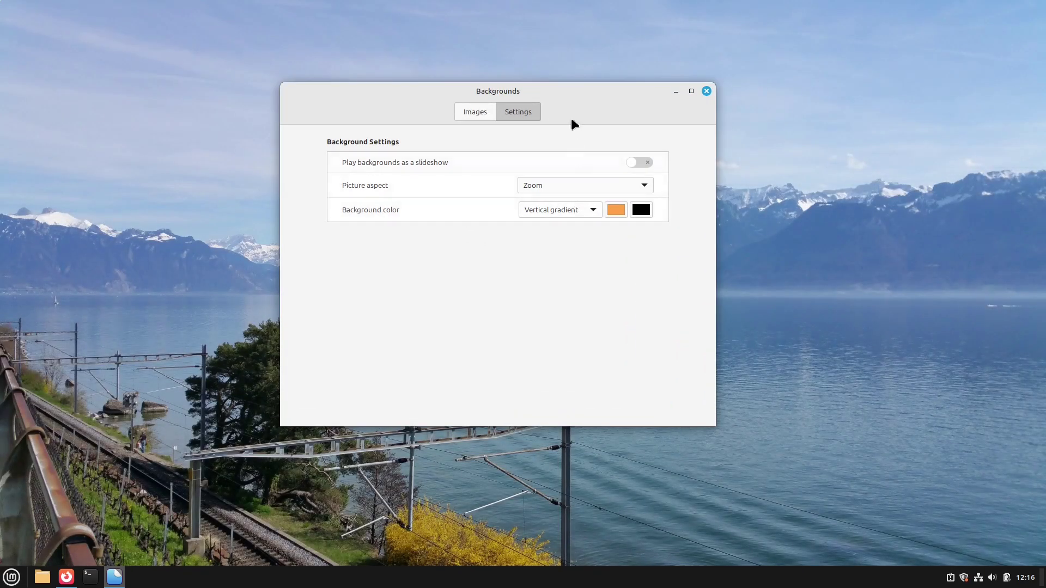
left_click_drag(566, 88, 658, 126)
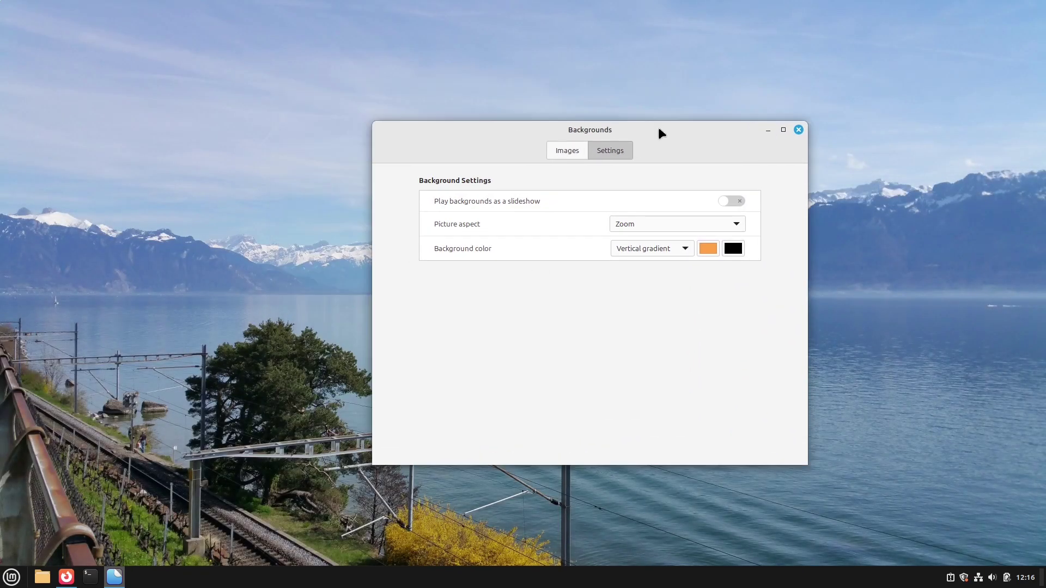
left_click(565, 148)
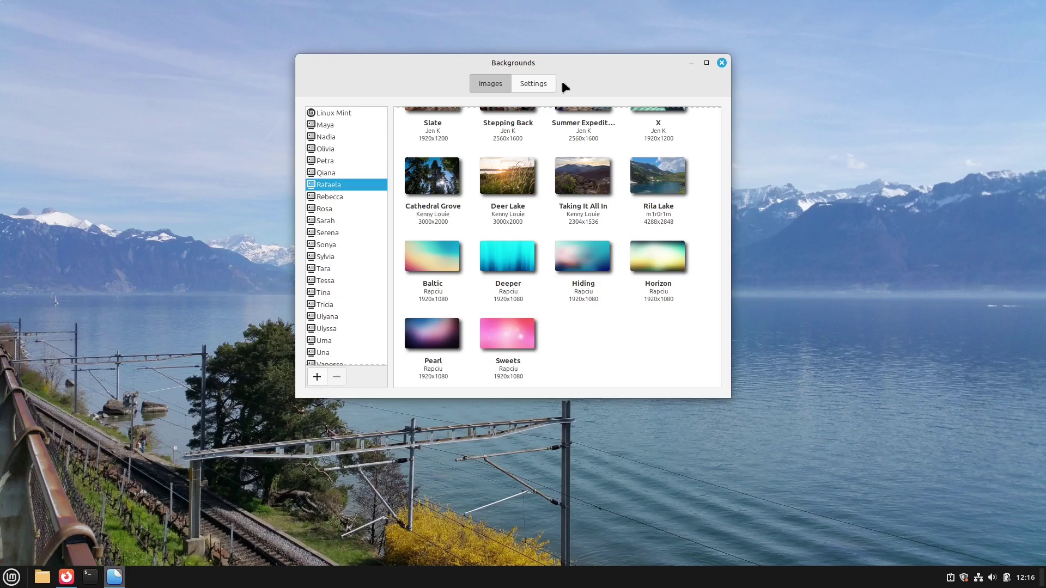
Close Backgrounds and install Variety from Software Manager, accepting additional packages and authenticating with the password.
left_click(725, 64)
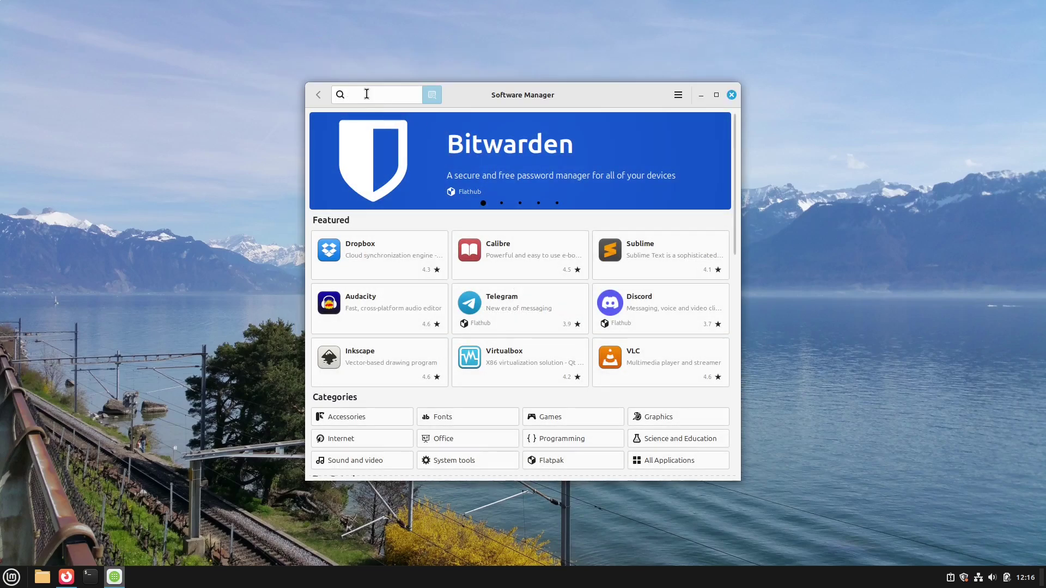
left_click(367, 95)
type("variety")
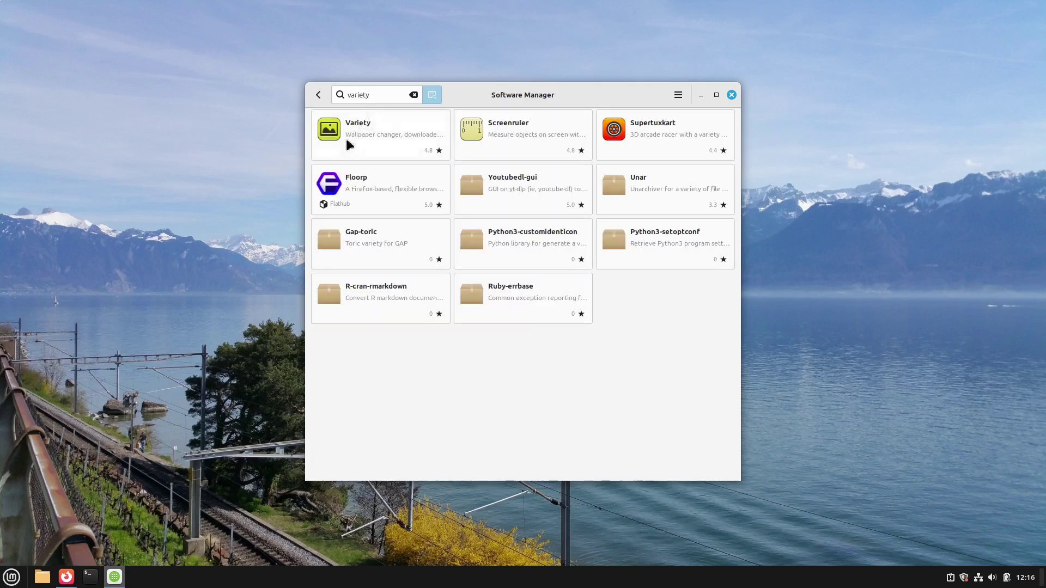
left_click(347, 141)
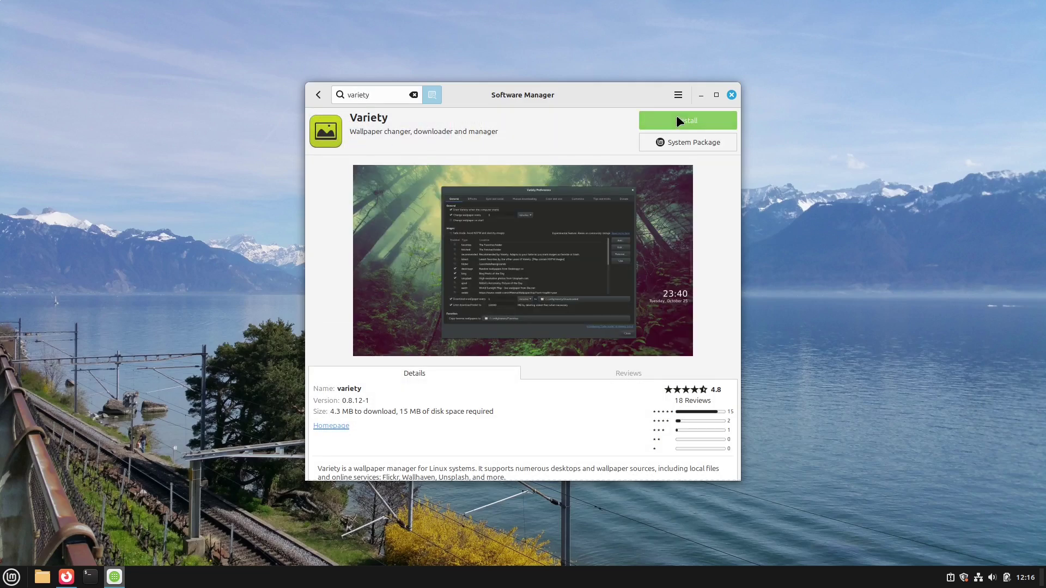
left_click(679, 121)
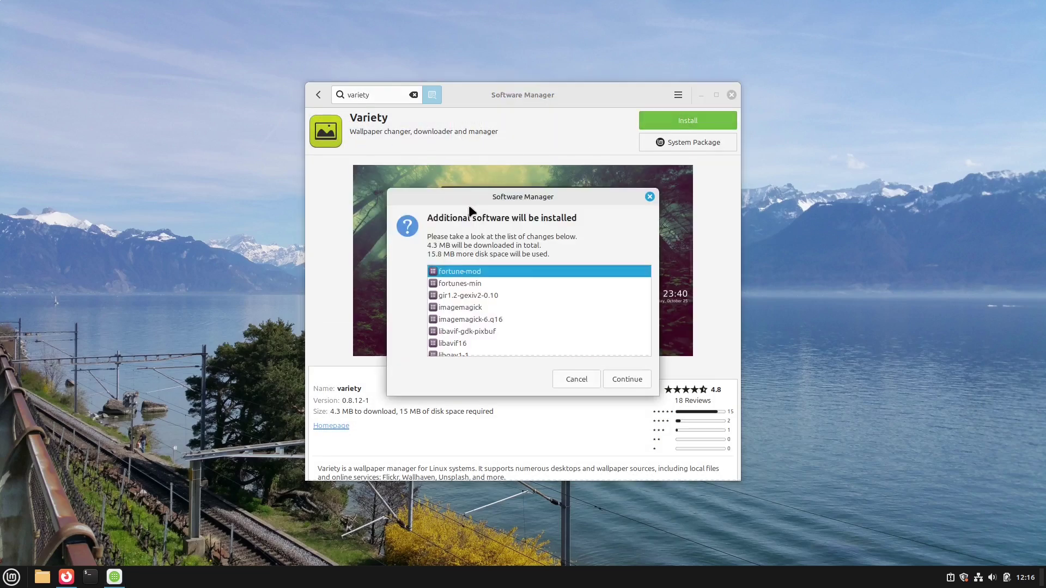
left_click(616, 381)
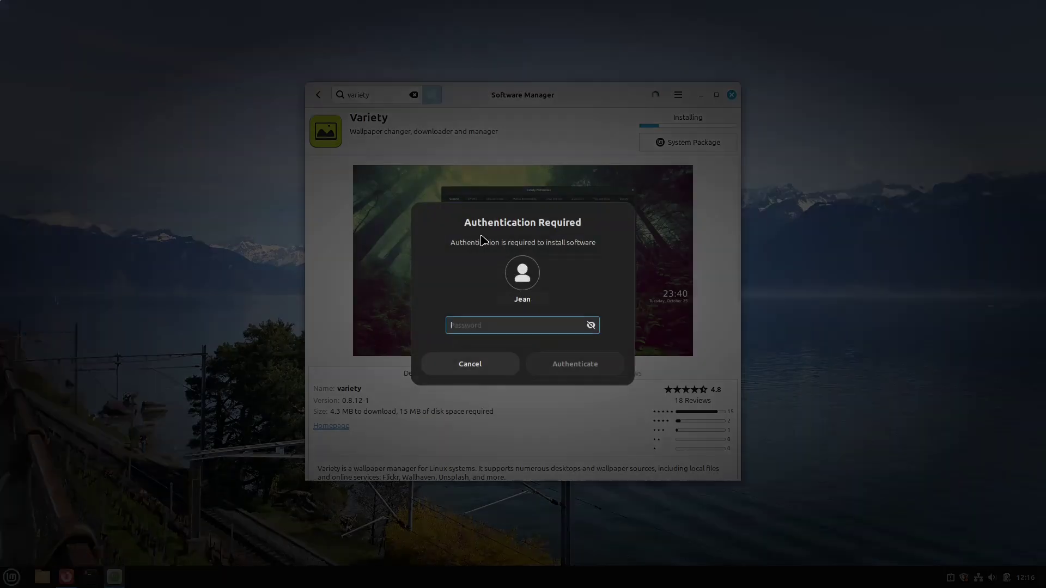
type("••••••••••")
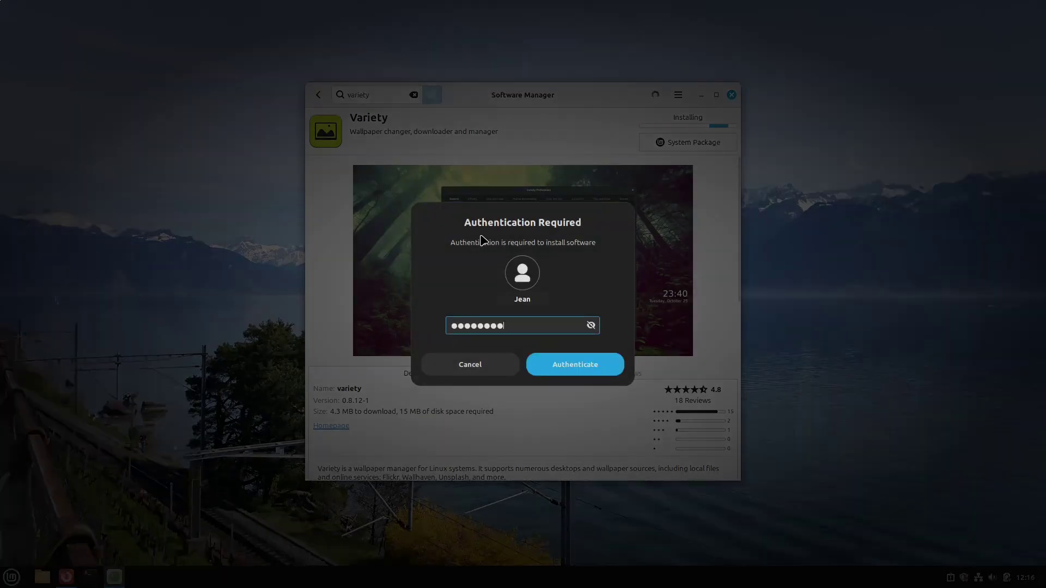
key("Return")
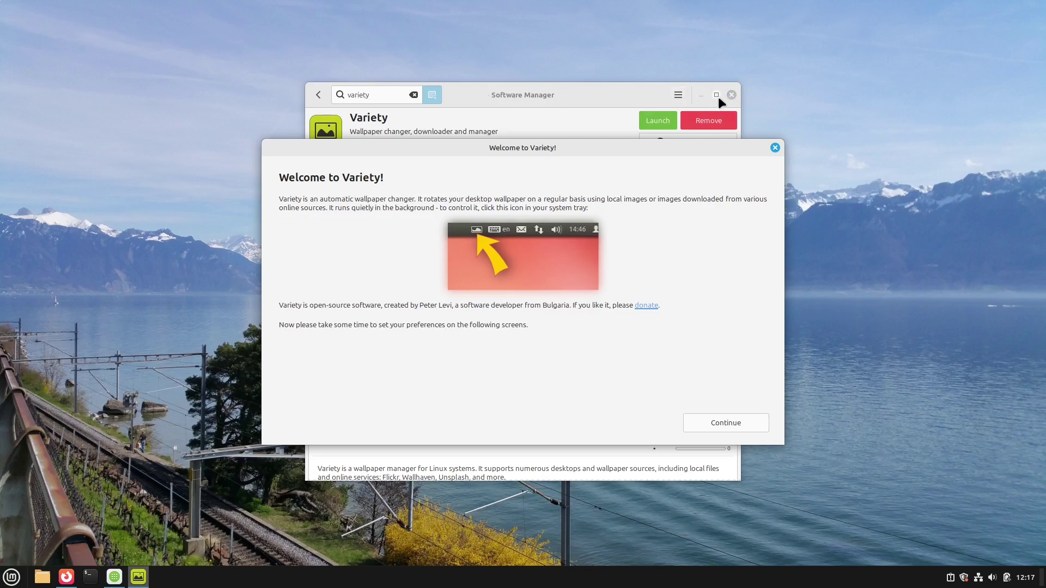
Close Software Manager, continue past Variety's welcome screen, and toggle Use Internet Access off then on.
left_click(731, 95)
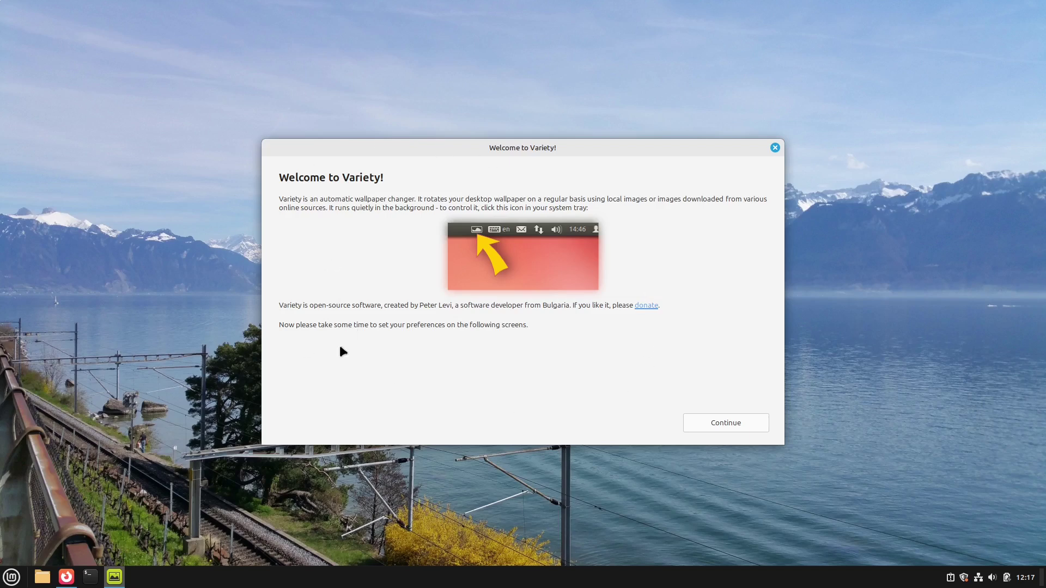
left_click(718, 426)
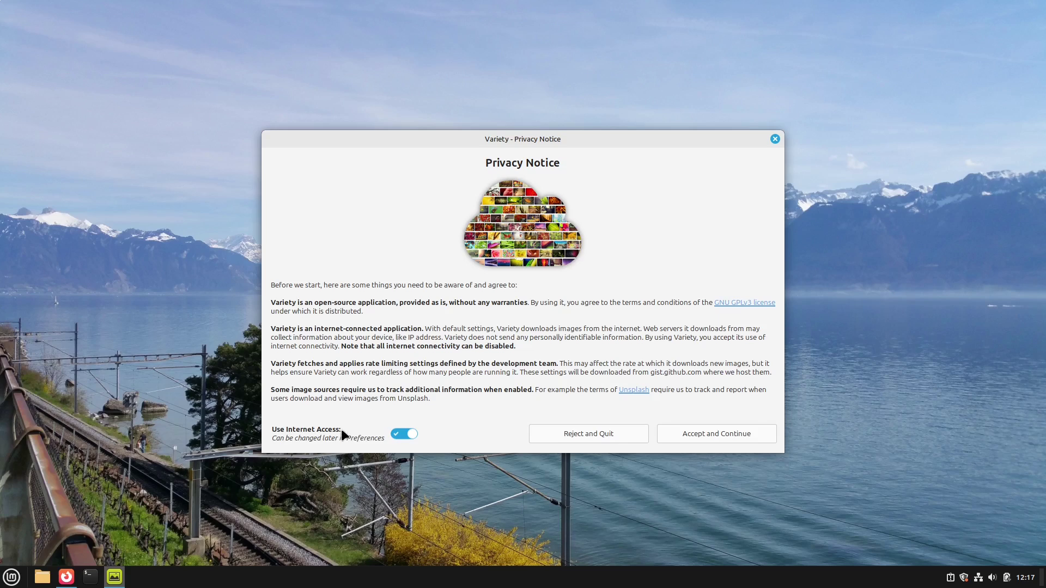
left_click(400, 434)
left_click(406, 434)
Accept Variety's privacy notice and select the /usr/share/backgrounds folder among the image sources.
left_click(760, 436)
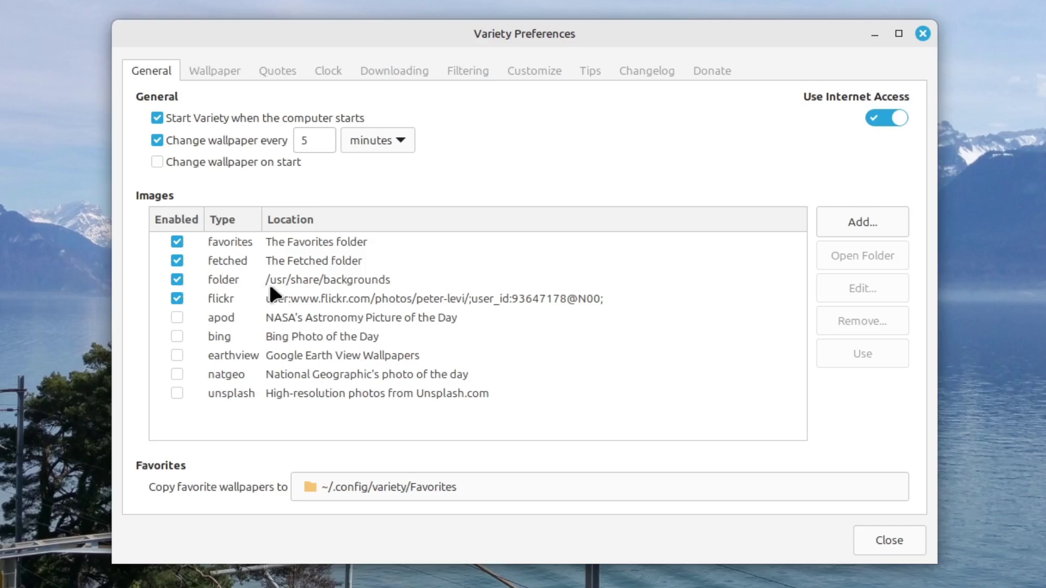
left_click(329, 279)
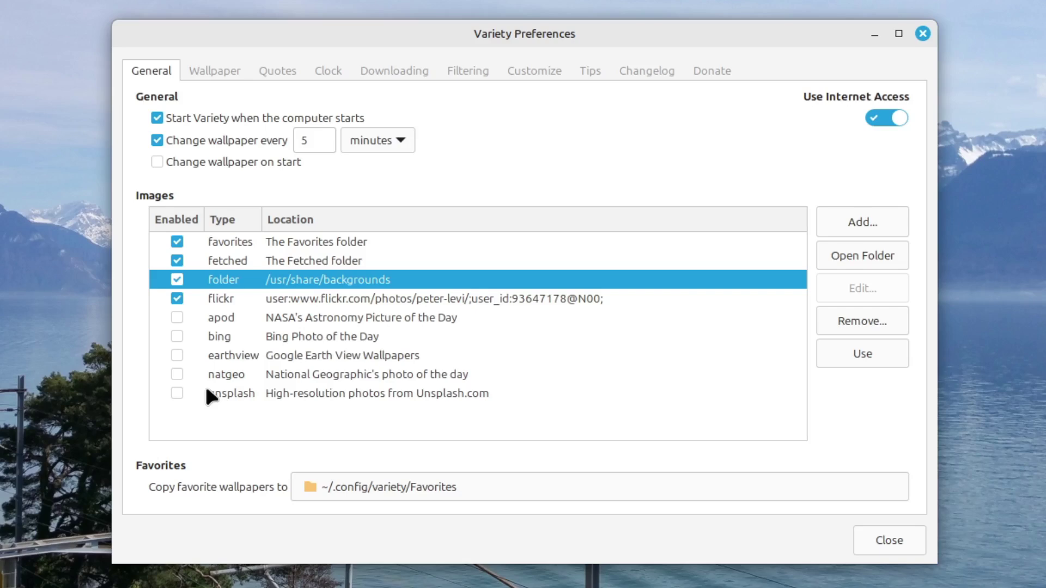
Disable the fetched, favorites and flickr image sources.
left_click(177, 257)
left_click(175, 241)
left_click(177, 298)
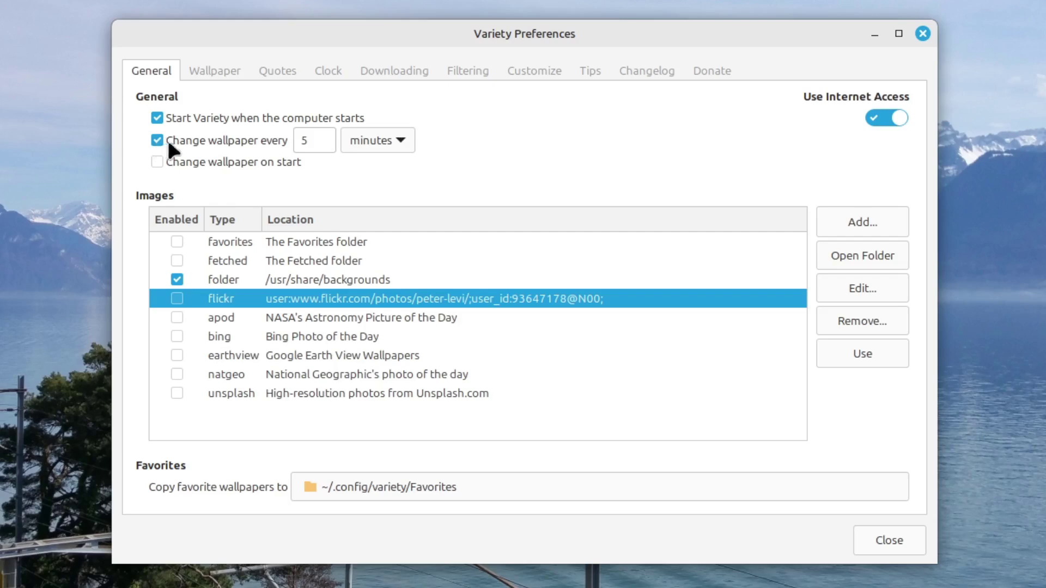
Set the wallpaper change interval to 1 day.
left_click(370, 147)
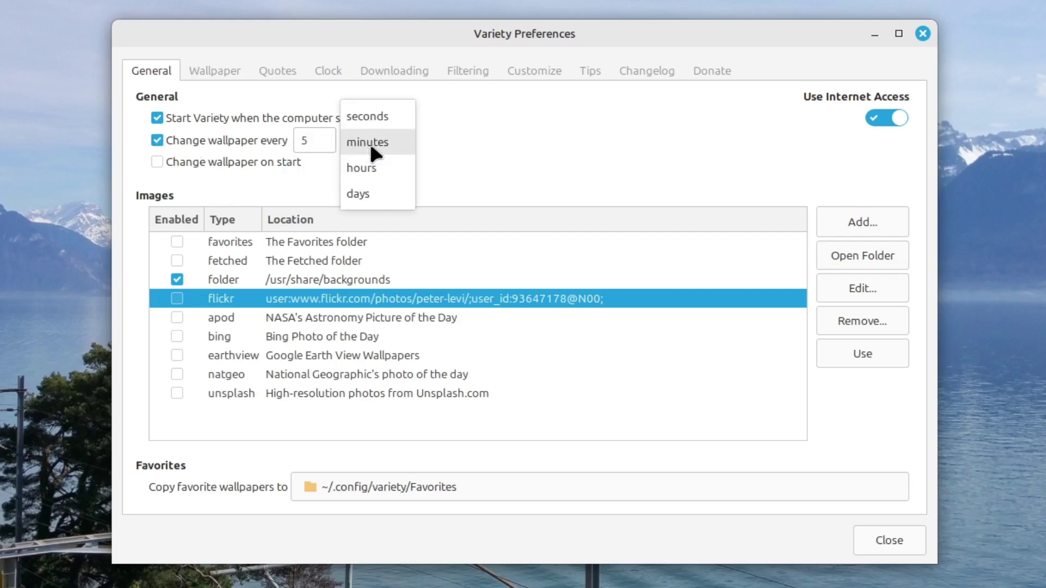
left_click(371, 194)
double_click(306, 140)
type("1")
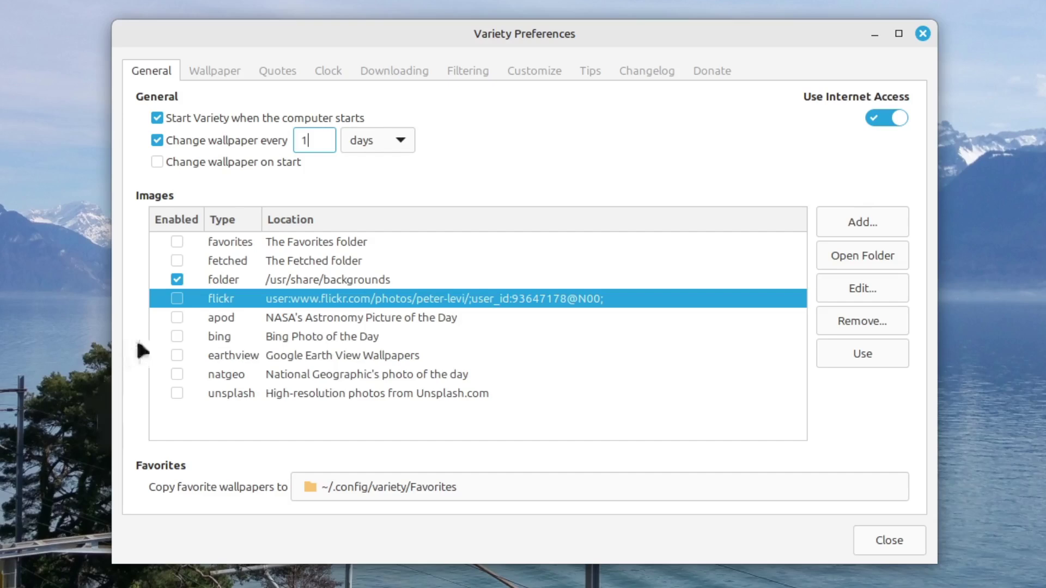
Disable the /usr/share/backgrounds folder and enable the flickr and APOD sources.
left_click(176, 279)
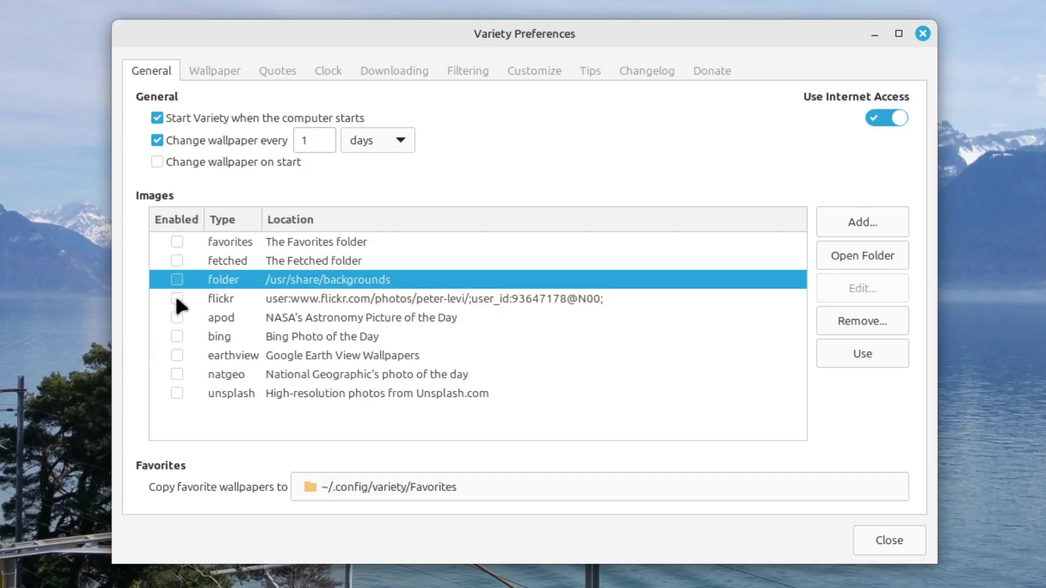
left_click(211, 302)
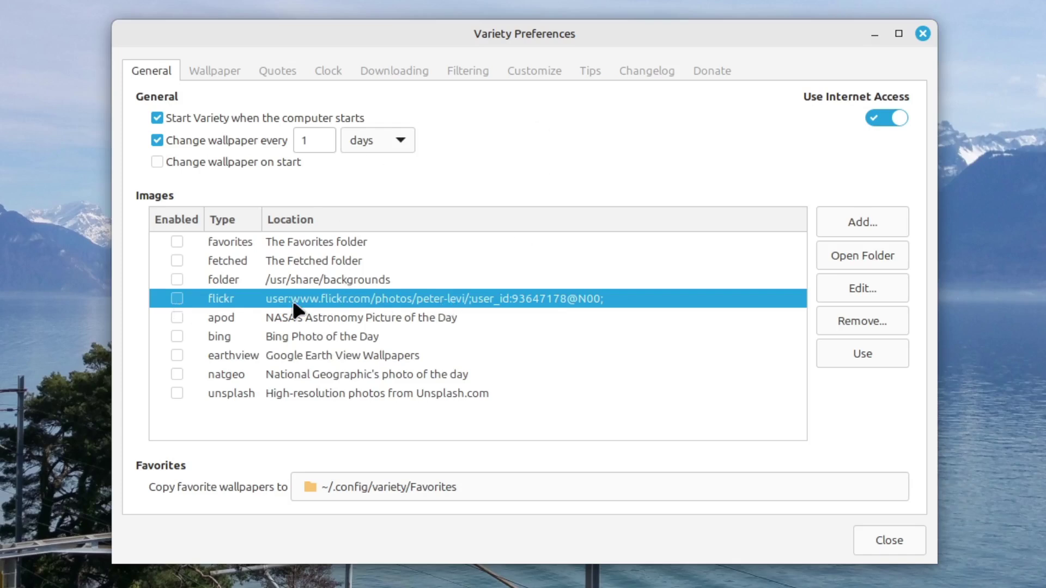
left_click(177, 299)
left_click(238, 327)
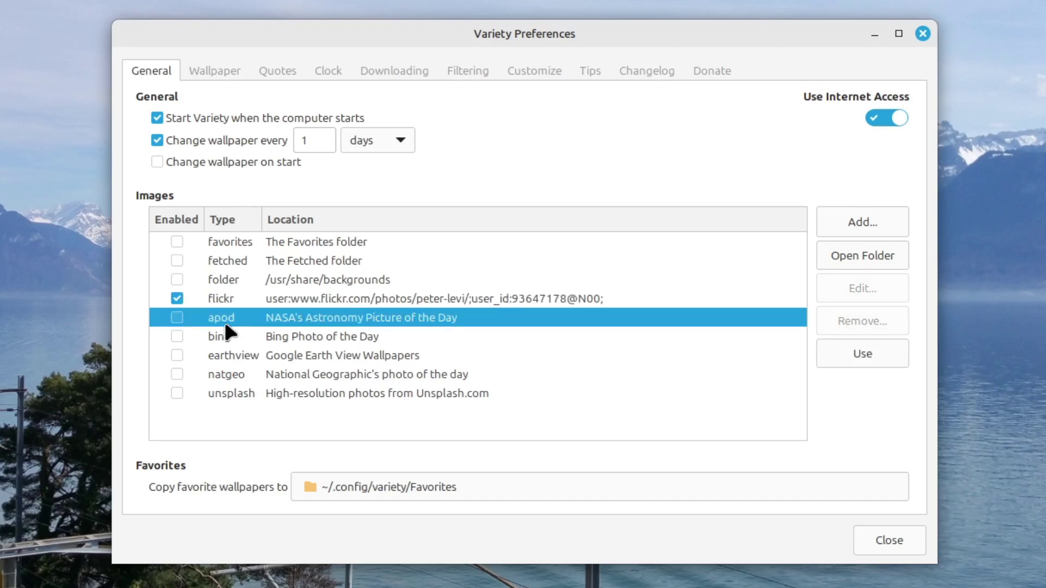
left_click(172, 318)
Enable Bing, Earthview, NatGeo and Unsplash sources, and re-enable the /usr/share/backgrounds folder.
left_click(218, 337)
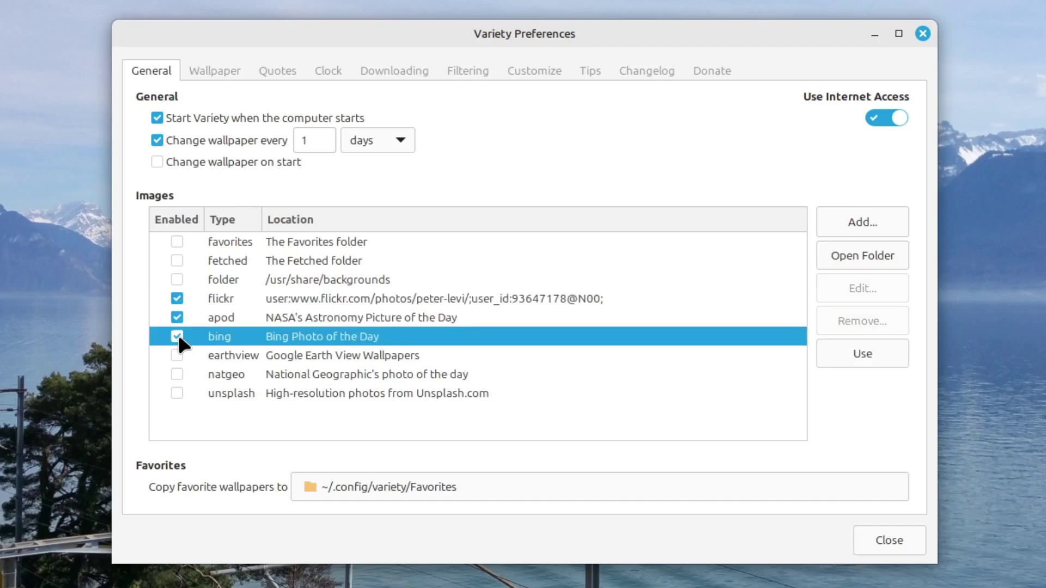
left_click(211, 359)
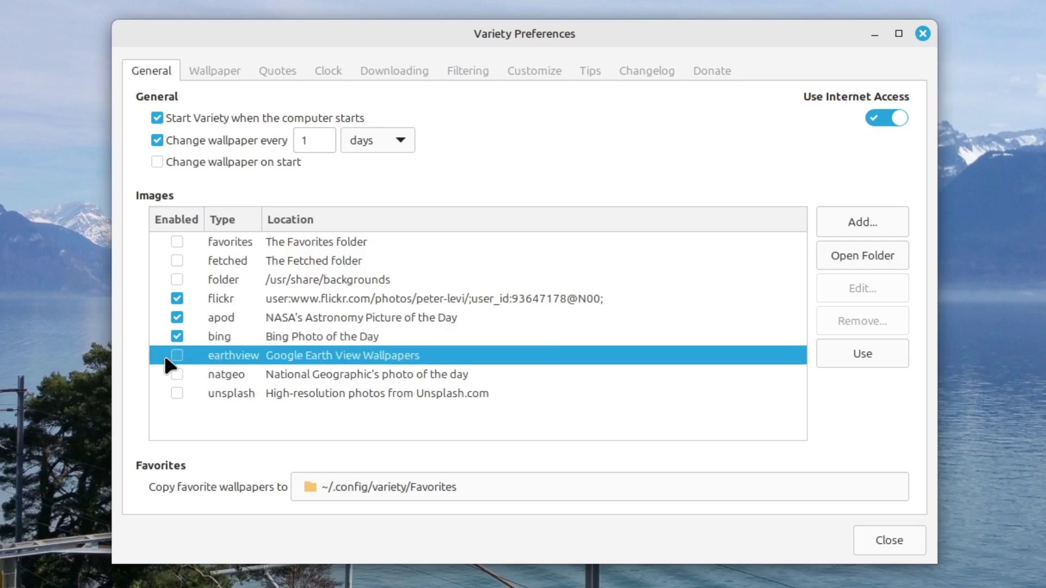
left_click(206, 378)
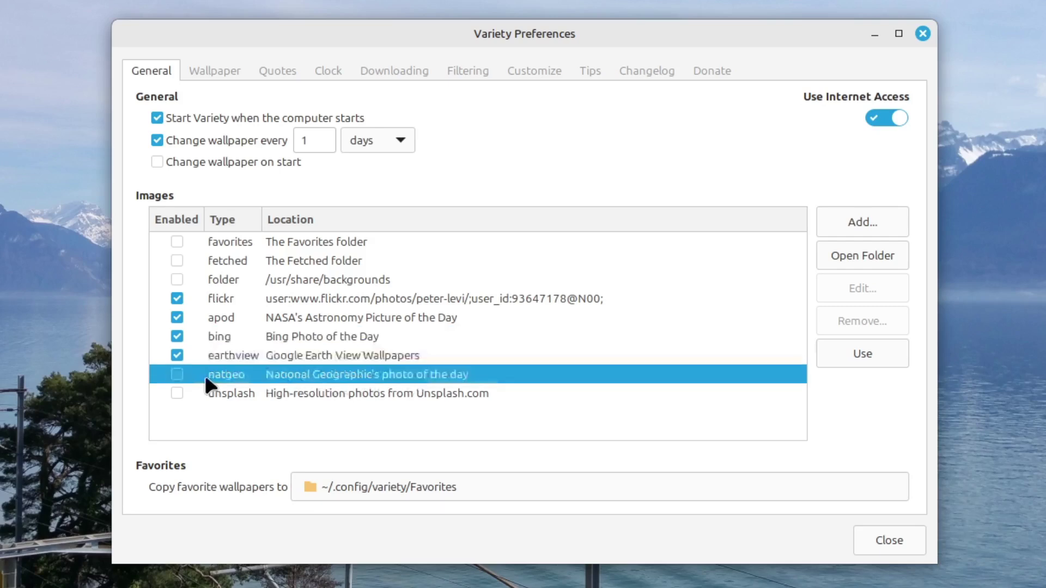
left_click(177, 394)
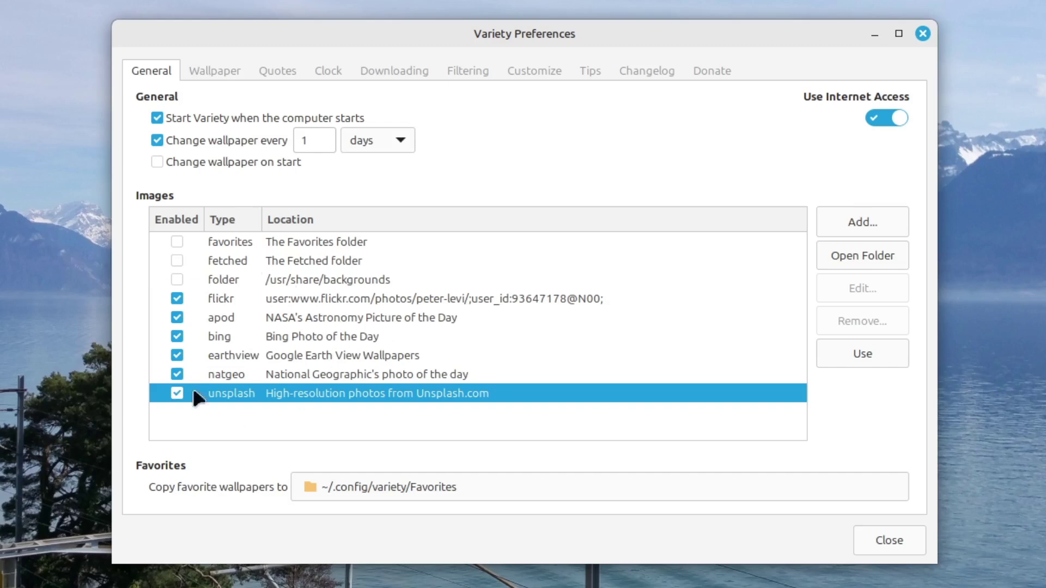
left_click(176, 278)
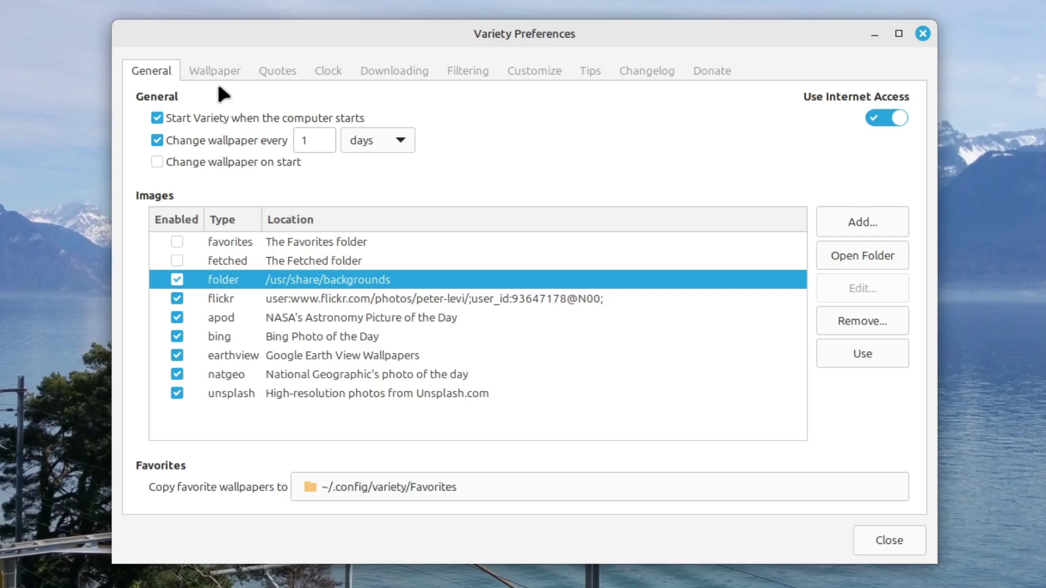
Enable the Favorites and Fetched folder sources, briefly checking the Wallpaper settings page.
left_click(292, 247)
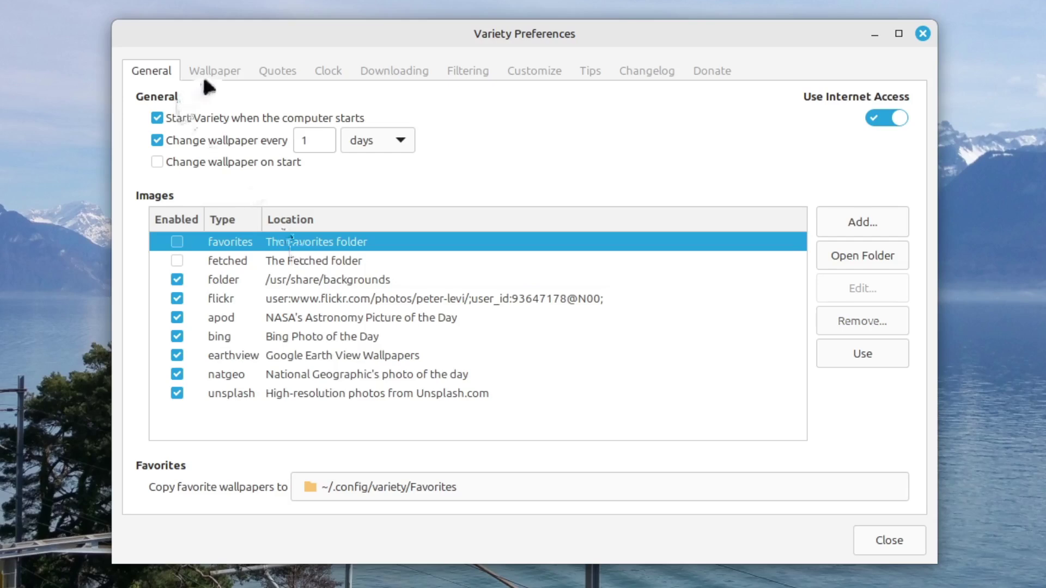
left_click(221, 76)
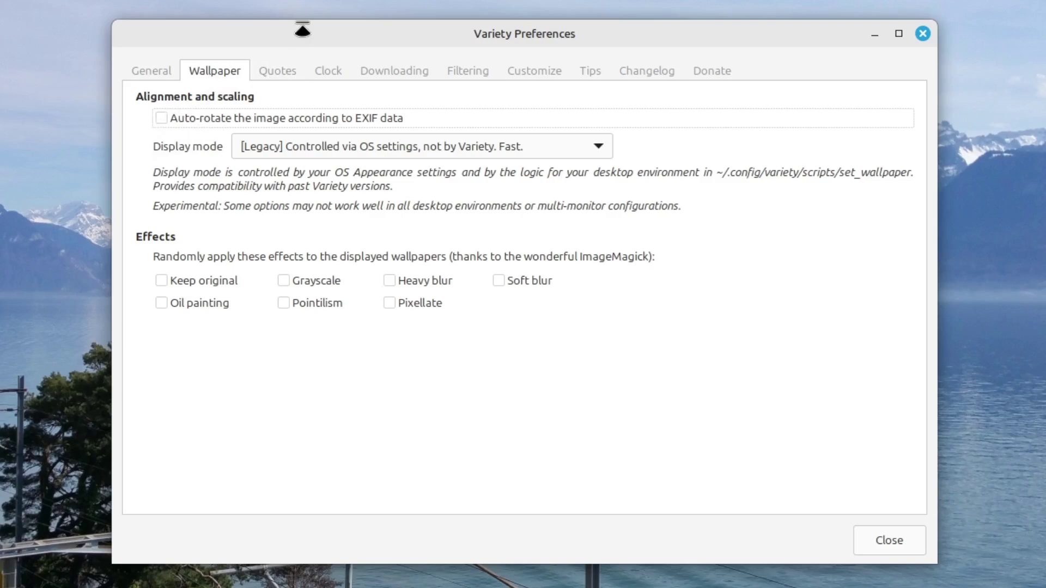
left_click_drag(302, 30, 266, 0)
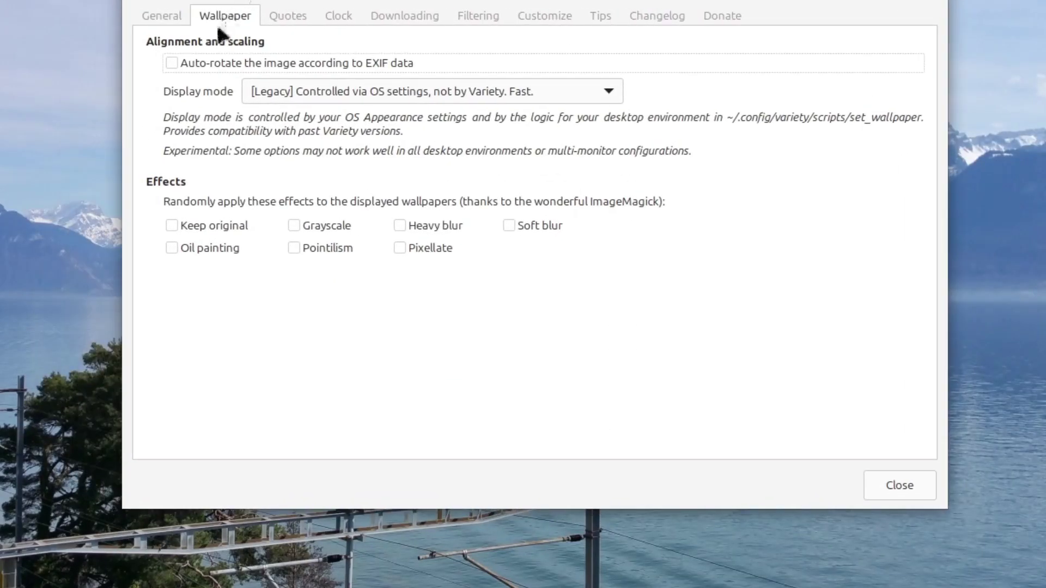
left_click(164, 17)
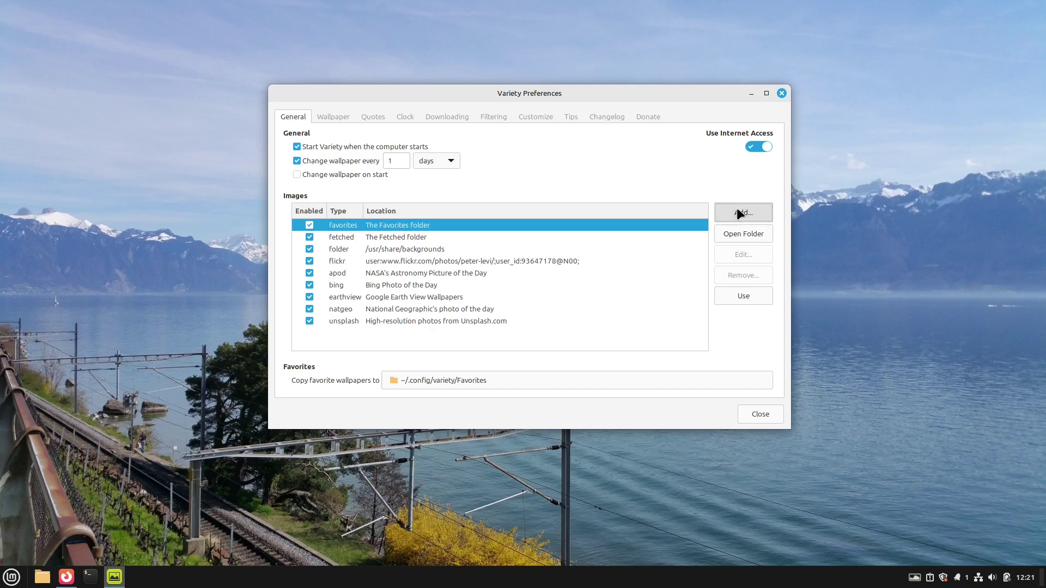
Start adding a folder source via Add… > Folders, cancel it, then open the Wallpaper page.
left_click(739, 213)
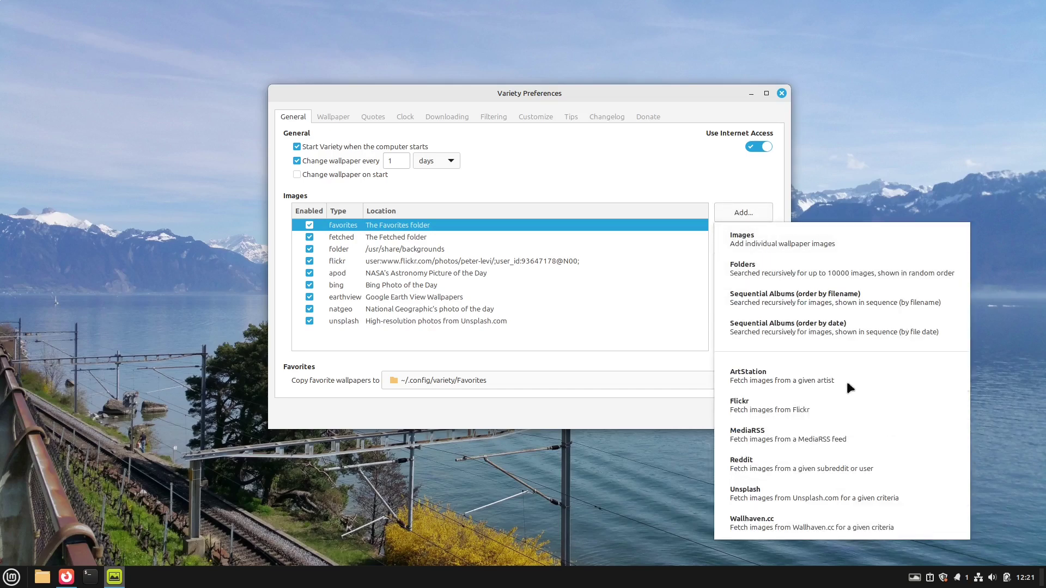
left_click(786, 271)
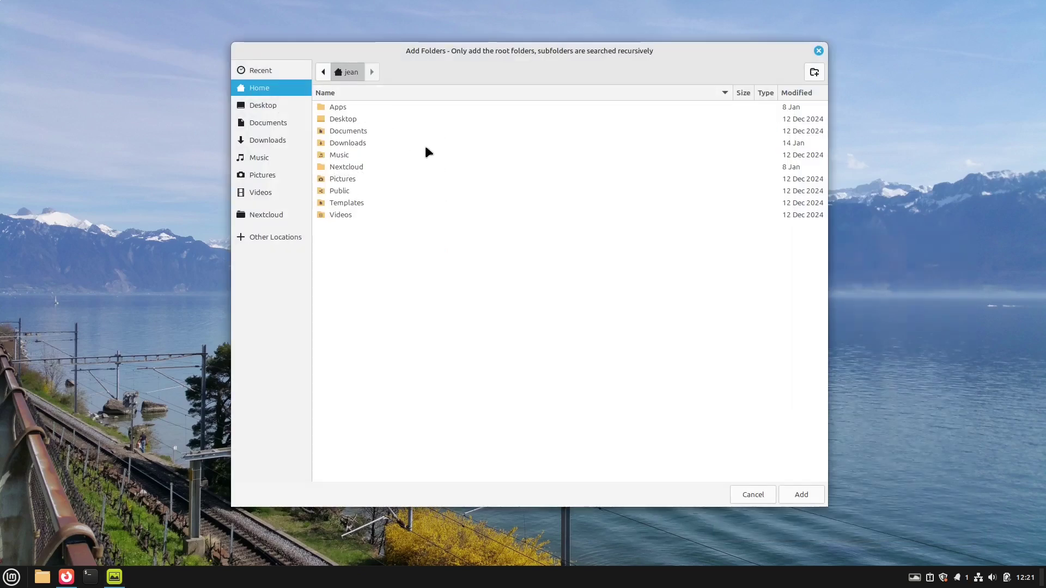
left_click(756, 496)
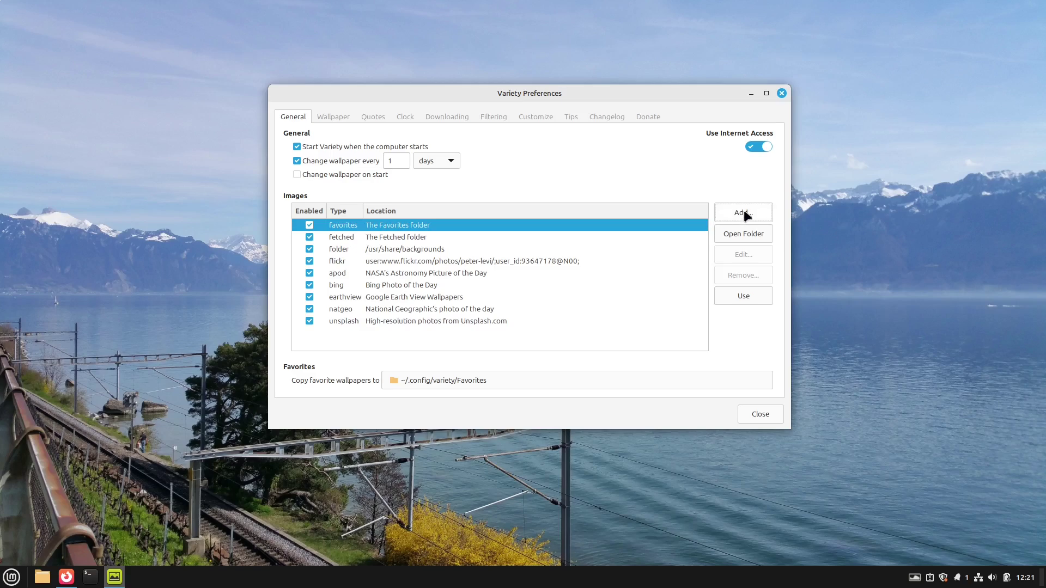
left_click(333, 116)
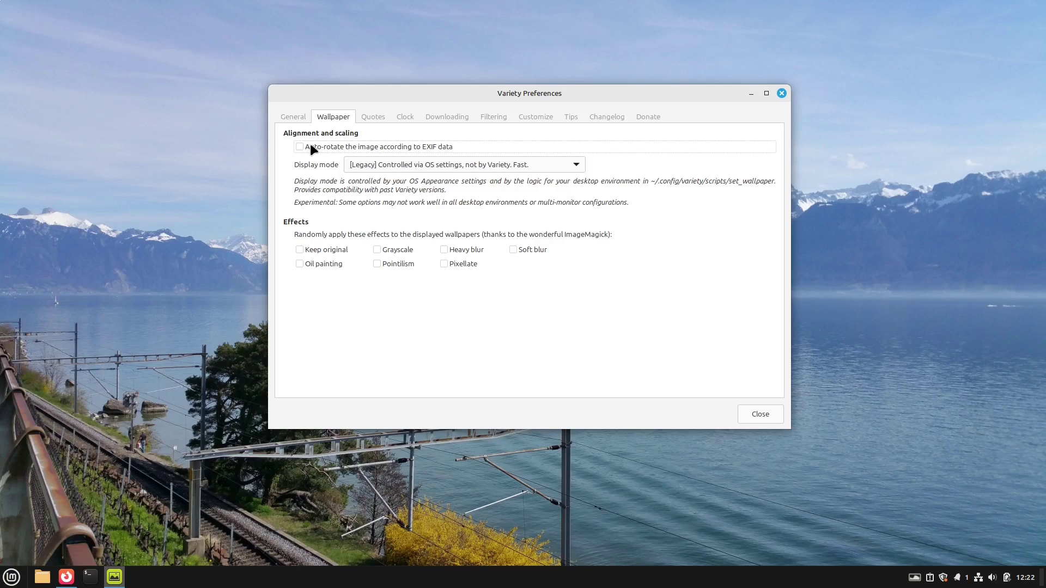
Preview the Grayscale wallpaper effect on the desktop, then switch it off.
left_click_drag(498, 92, 586, 36)
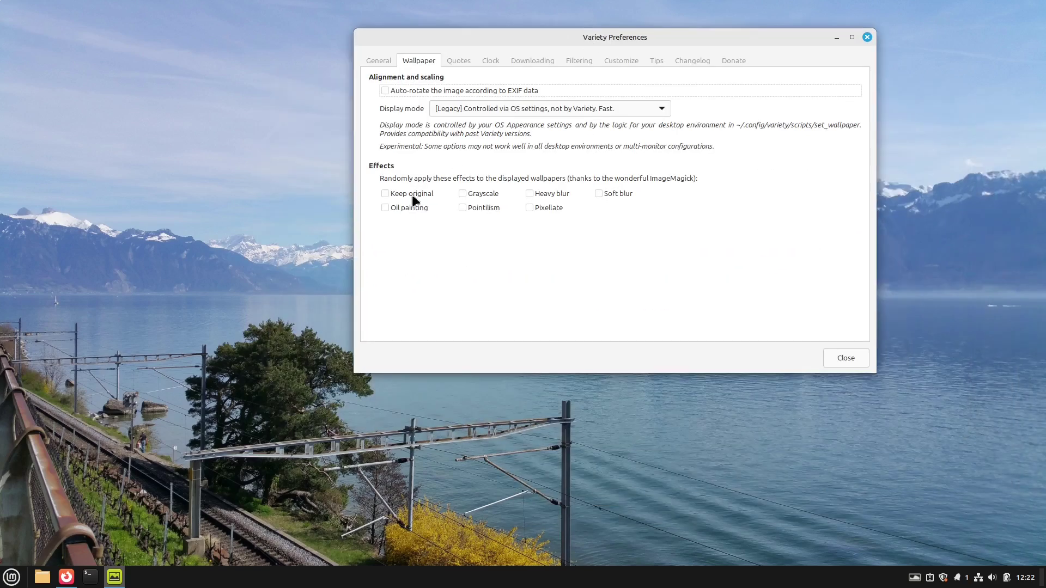
left_click(480, 197)
left_click_drag(522, 39, 282, 18)
left_click(431, 223)
Try the Heavy blur and Soft blur effects on the wallpaper, then turn both off.
left_click(369, 224)
left_click(345, 174)
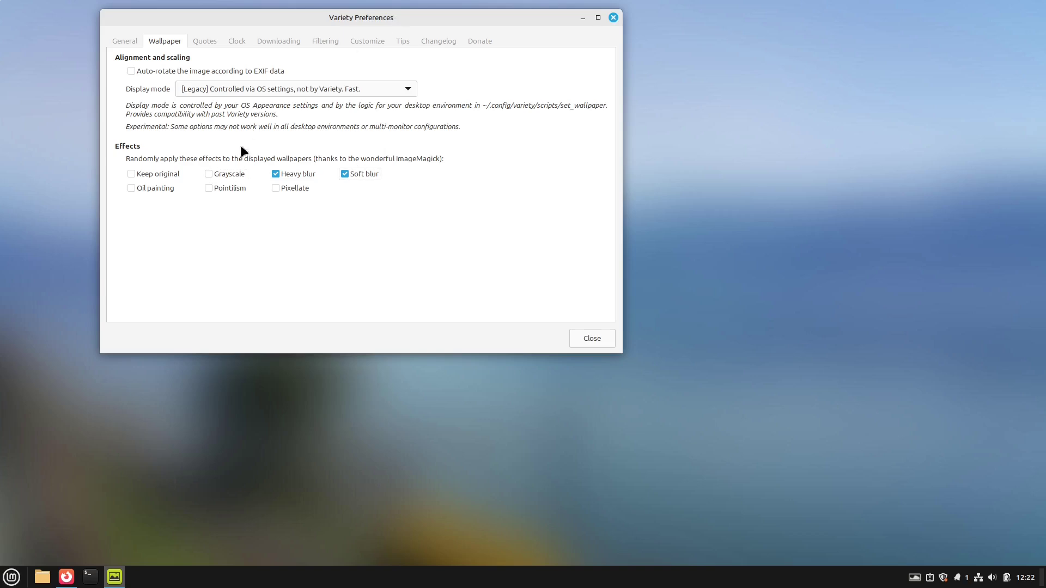
left_click(276, 173)
left_click_drag(364, 18, 435, 6)
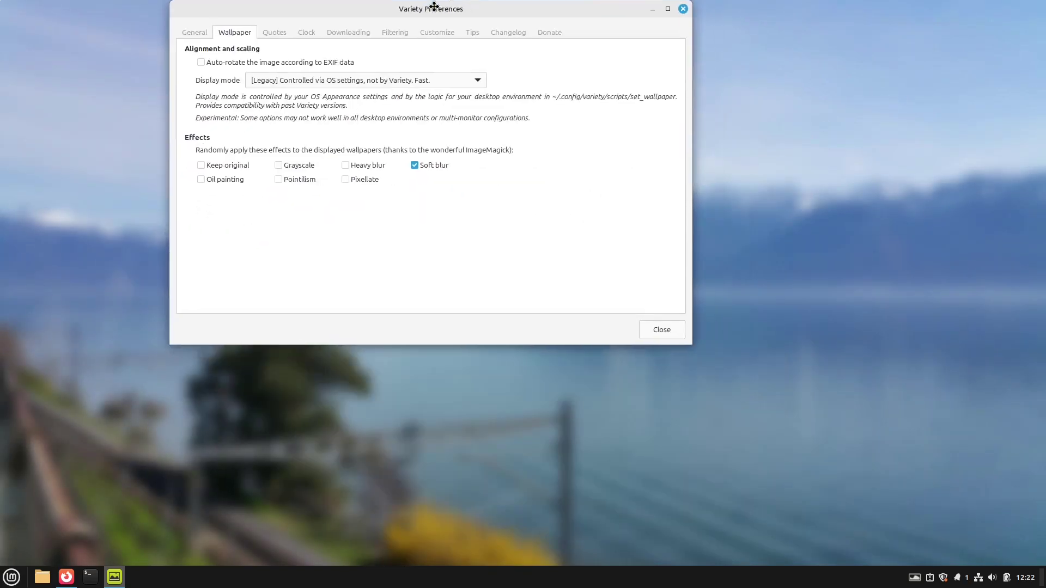
left_click(414, 165)
Try the Oil painting effect, then switch to the Pixellate effect.
left_click(201, 179)
mouse_move(358, 13)
left_mouse_down()
mouse_move(808, 259)
mouse_move(802, 238)
mouse_move(700, 116)
mouse_move(708, 292)
mouse_move(565, 136)
mouse_move(705, 73)
mouse_move(382, 37)
mouse_move(499, 500)
left_mouse_up()
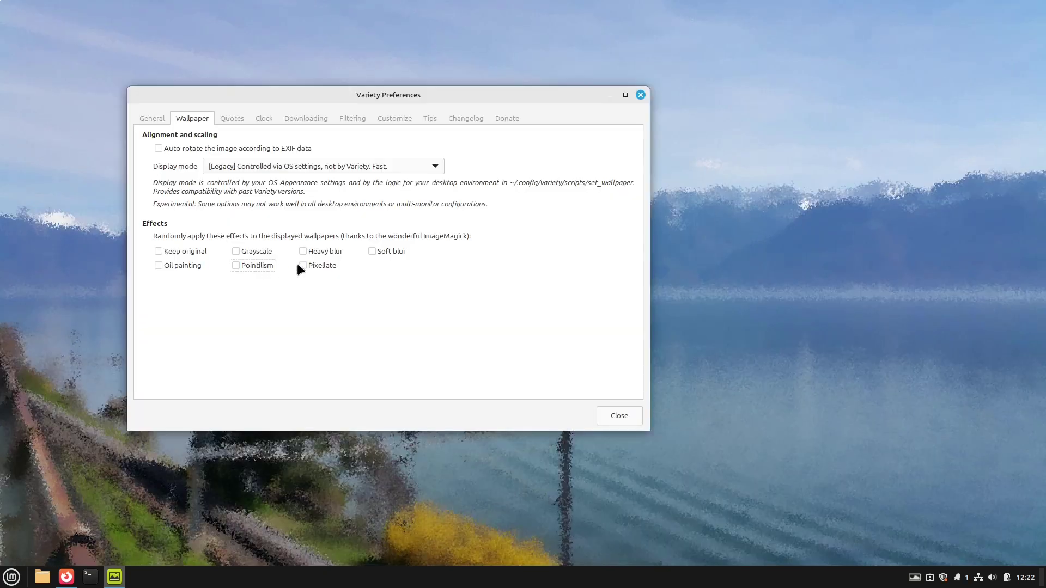
left_click(302, 266)
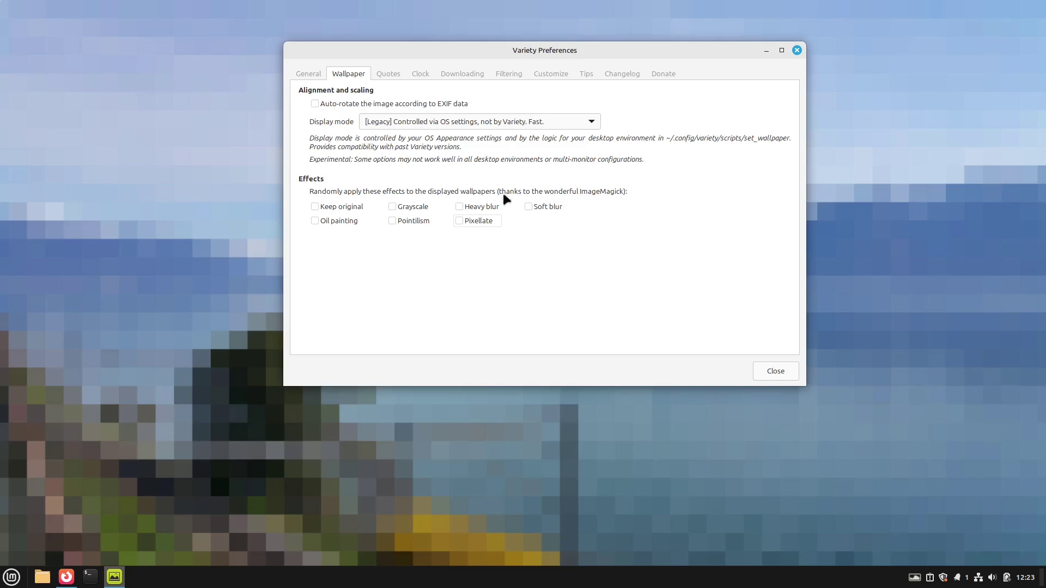
Turn on random desktop quotes and view a quote on the desktop.
left_click(397, 74)
left_click(316, 103)
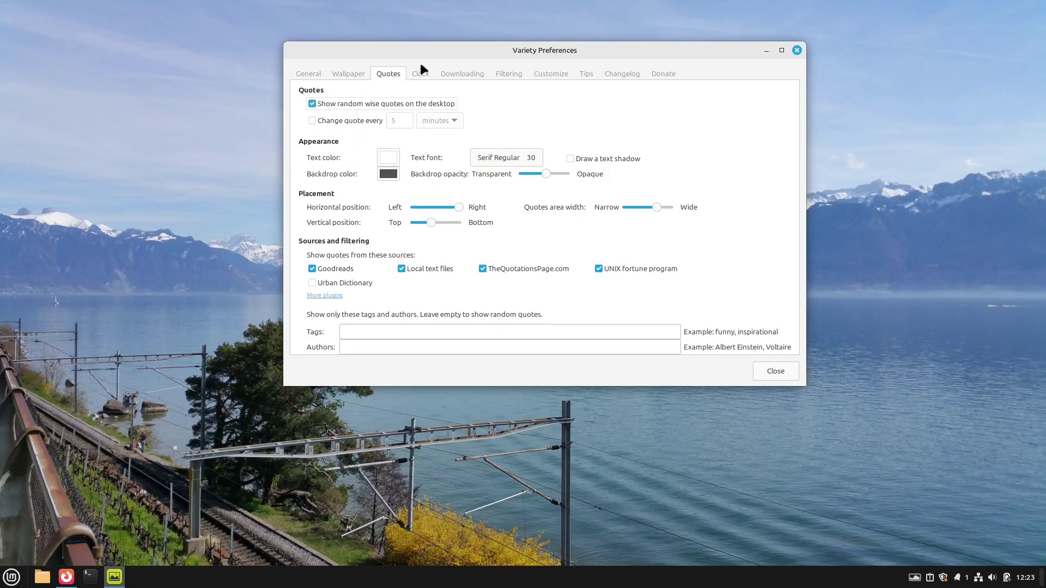
left_click_drag(460, 53, 296, 72)
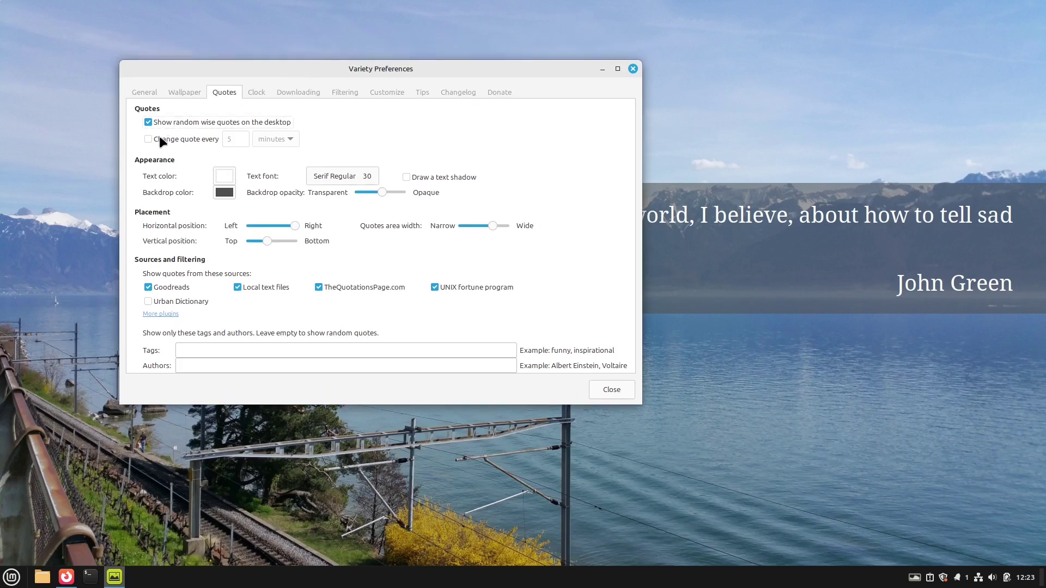
Turn on the big desktop clock, view it, then switch it back off.
left_click(259, 93)
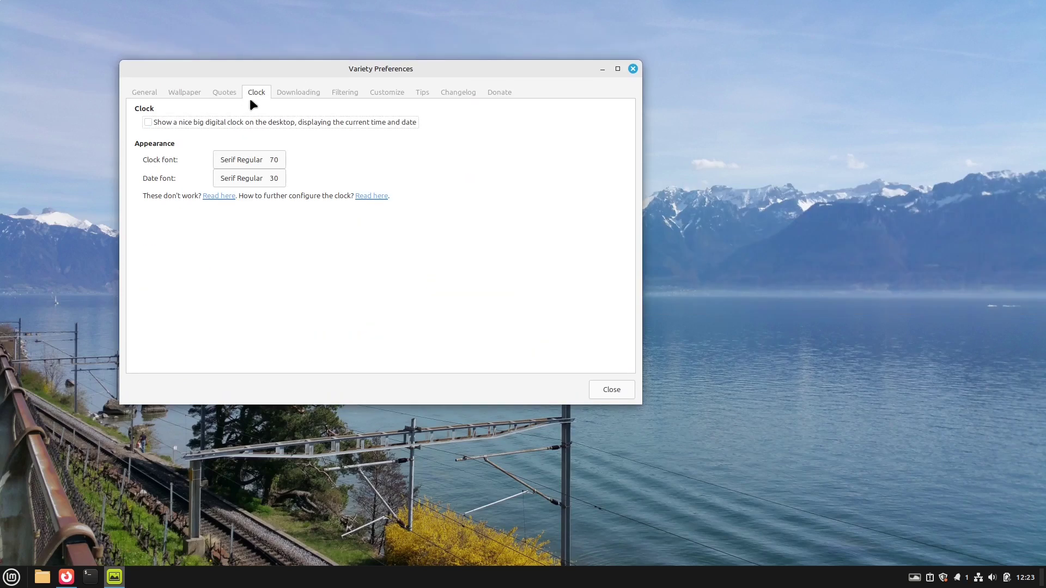
left_click(218, 122)
left_click_drag(353, 73, 248, 48)
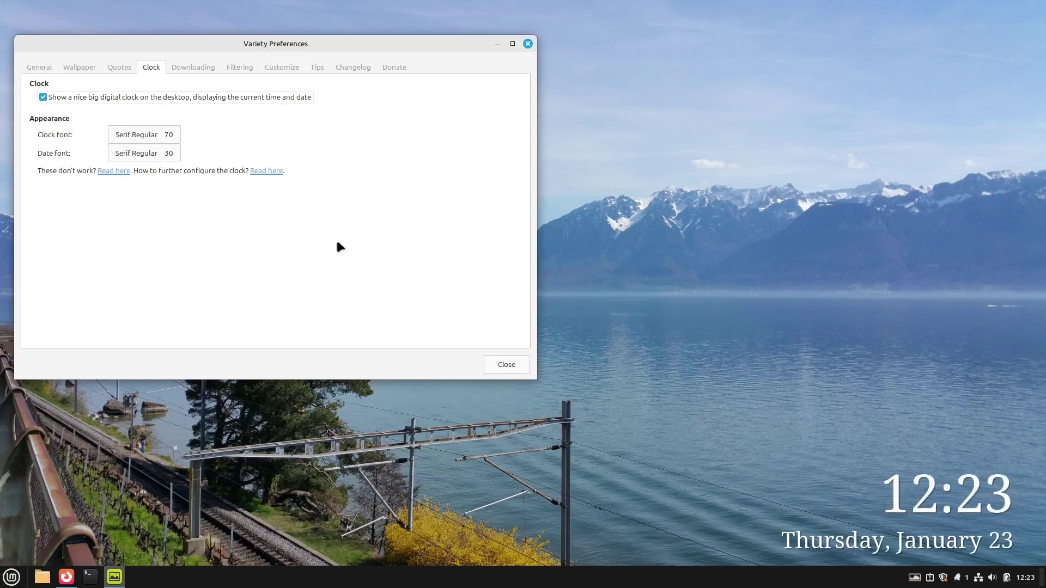
left_click_drag(257, 42, 369, 71)
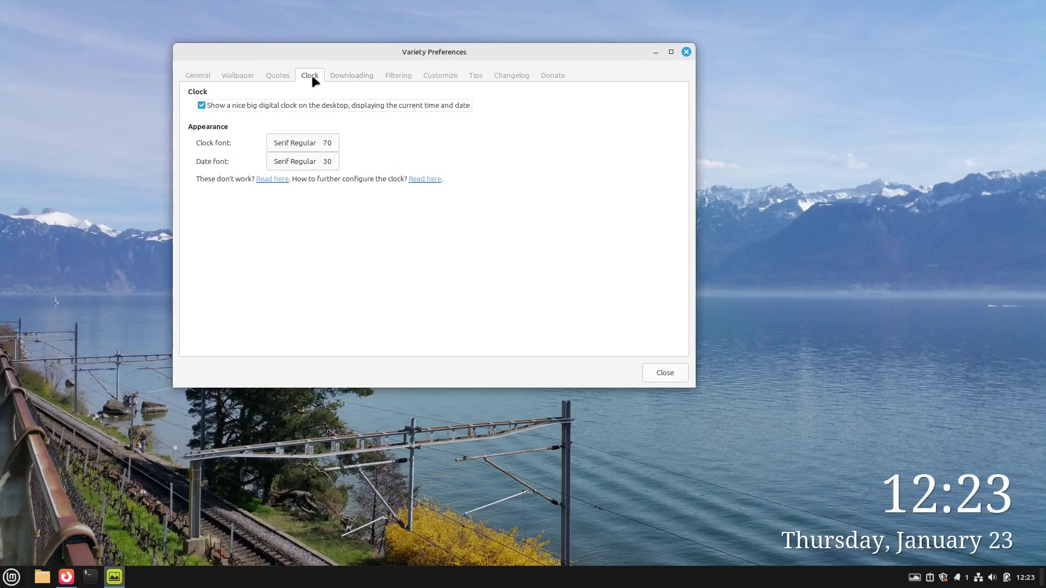
key("space")
Browse the Downloading, Filtering and Customize pages, then return to General.
left_click(352, 77)
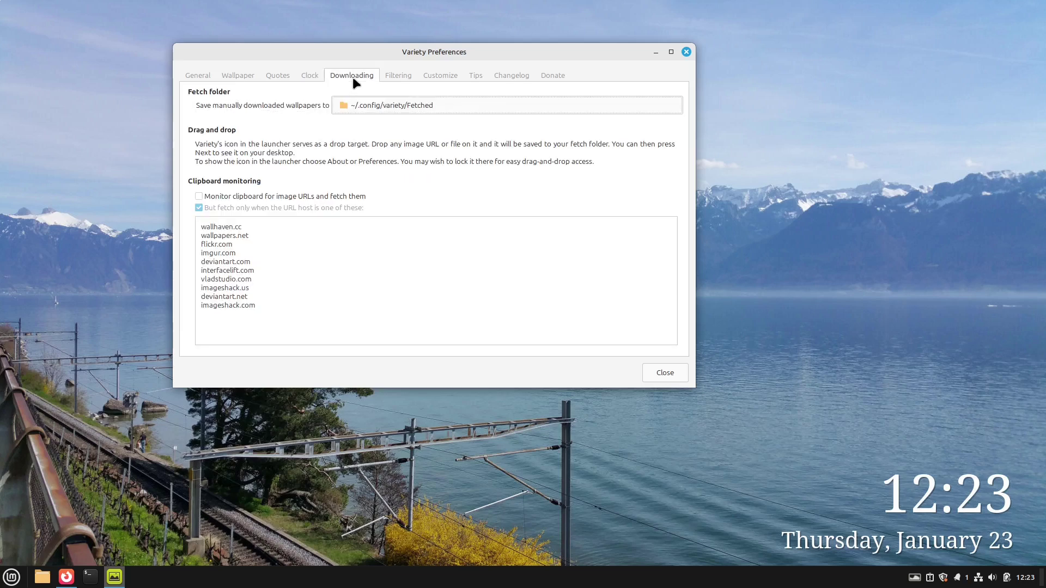
left_click(401, 73)
left_click(422, 74)
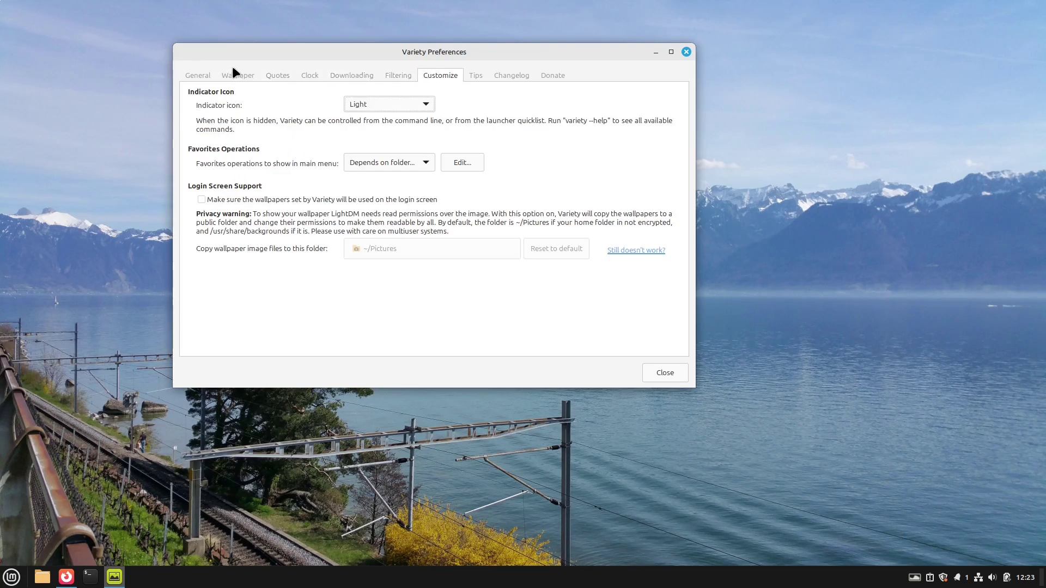
left_click(204, 75)
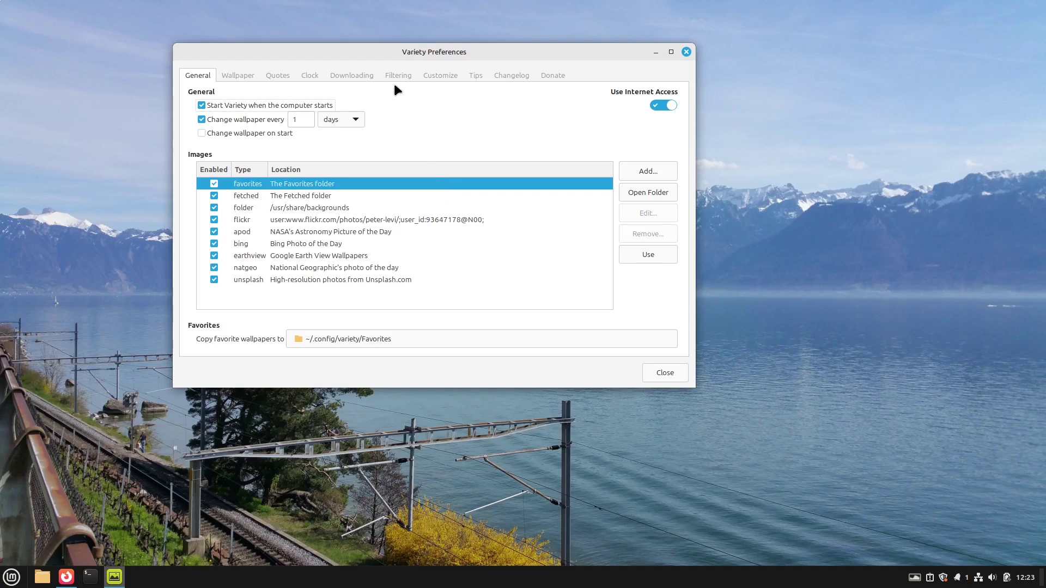
left_click_drag(397, 89, 524, 115)
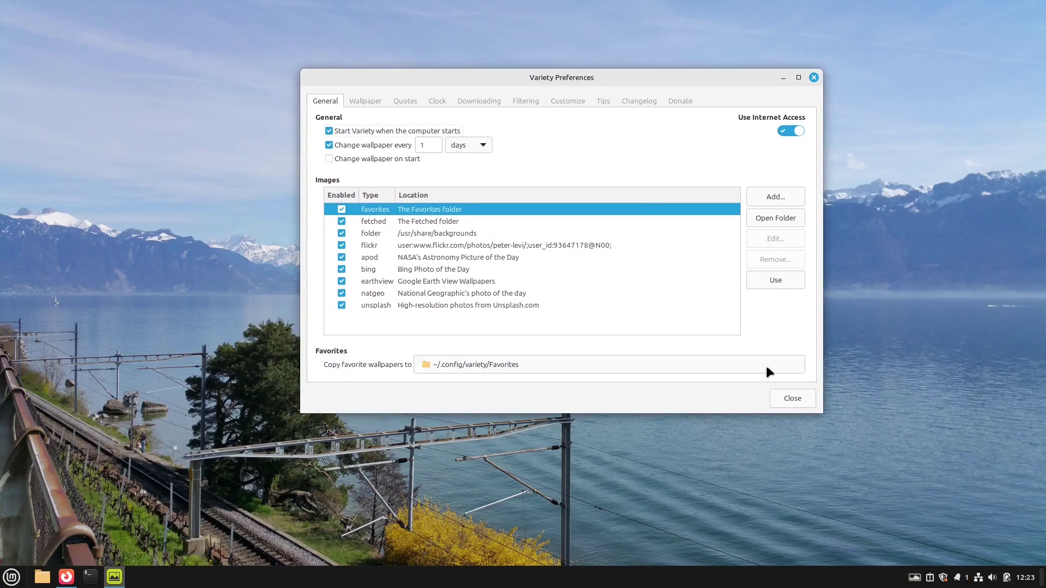
Close Variety Preferences and switch to the next wallpaper, the Bing Neptune's Grotto photo.
left_click(789, 398)
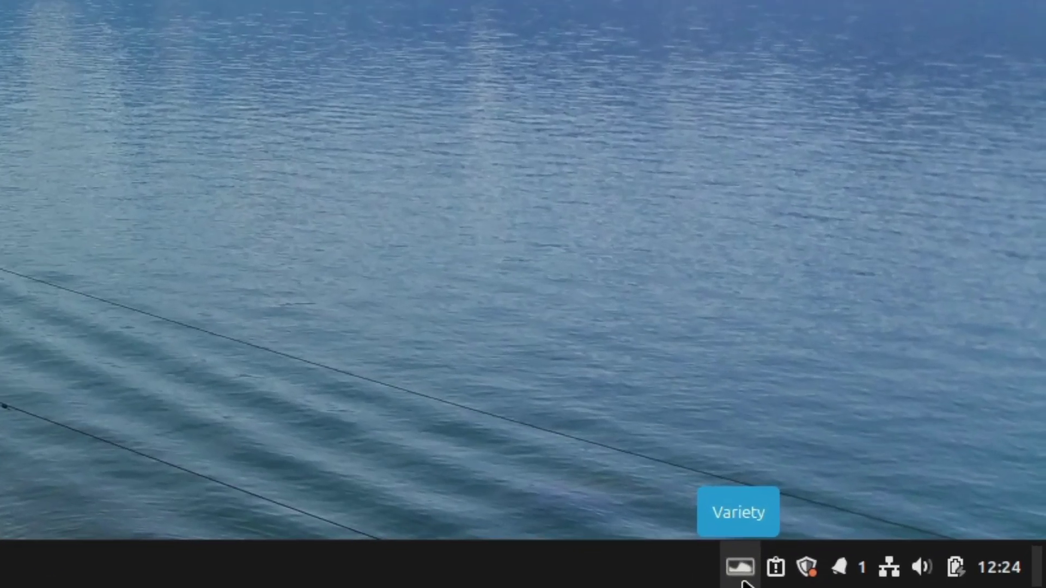
left_click(741, 569)
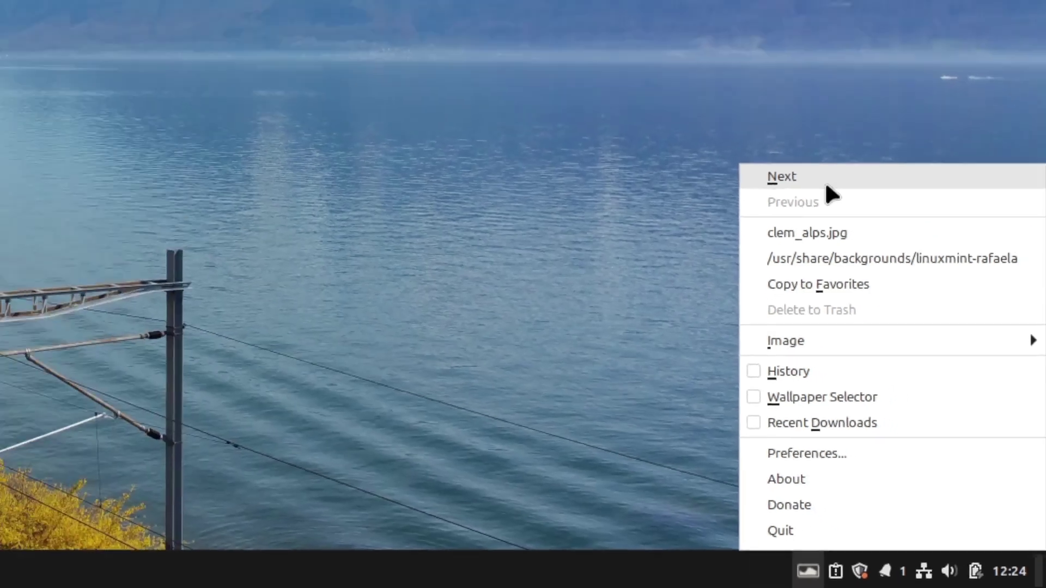
left_click(764, 70)
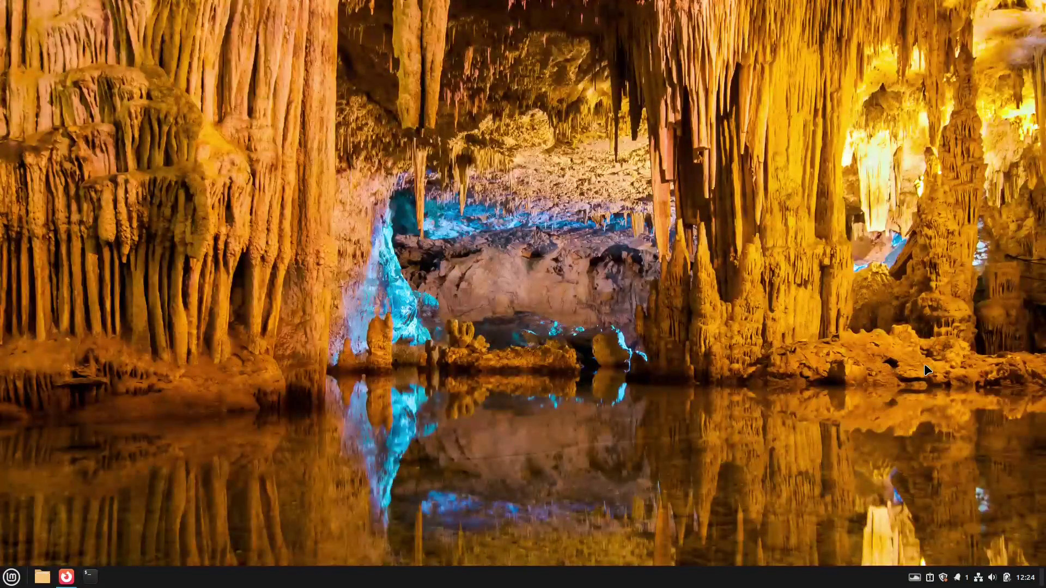
Open and dismiss the desktop context menu and Variety's quick menu.
right_click(925, 370)
left_click(627, 298)
left_click(914, 579)
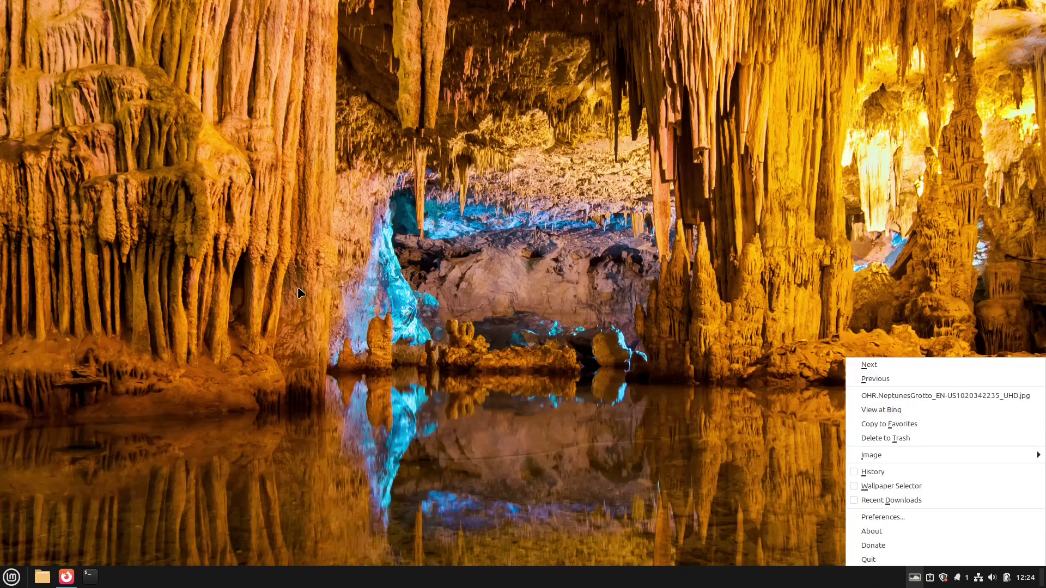
left_click(385, 283)
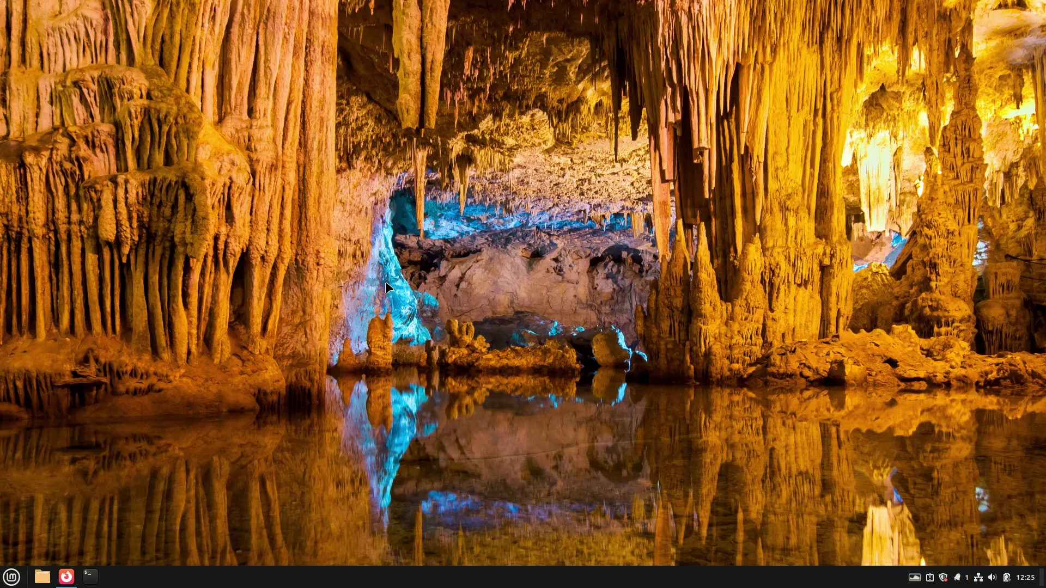
Restore the Firefox window showing the Linux Ort homepage from the taskbar.
left_click(68, 578)
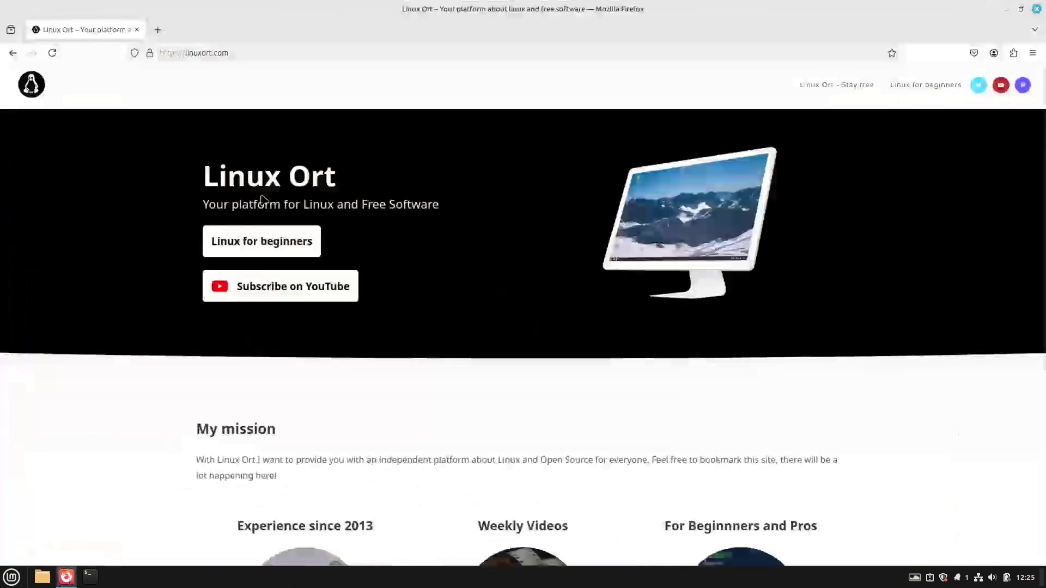